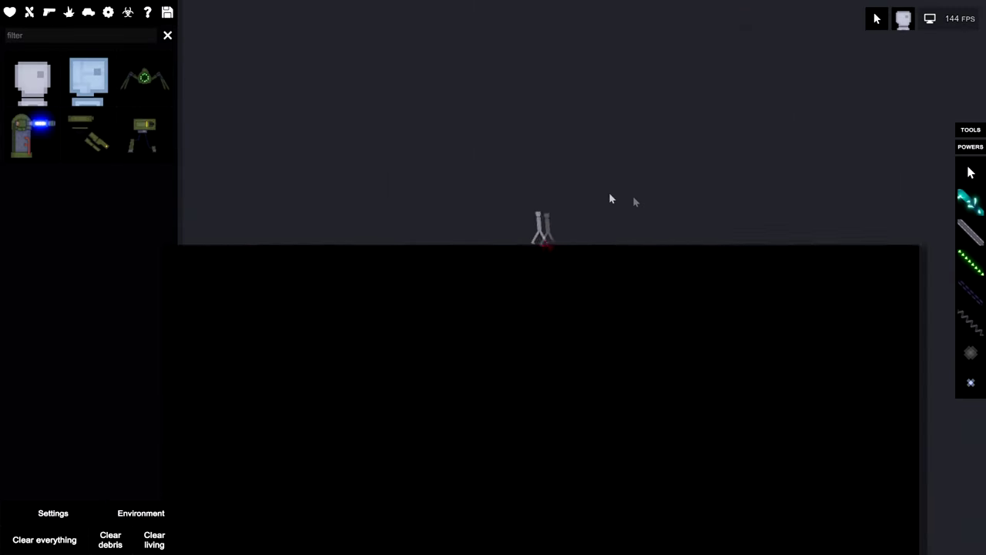
pyautogui.scroll(-2, 344, 131)
pyautogui.scroll(3, 709, 269)
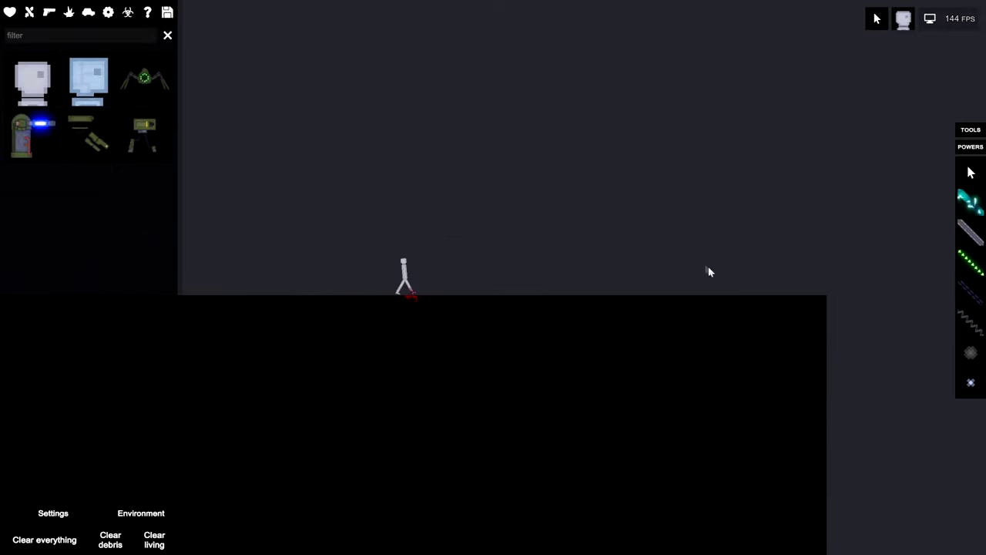
pyautogui.scroll(2, 460, 278)
pyautogui.scroll(2, 459, 273)
pyautogui.scroll(2, 432, 255)
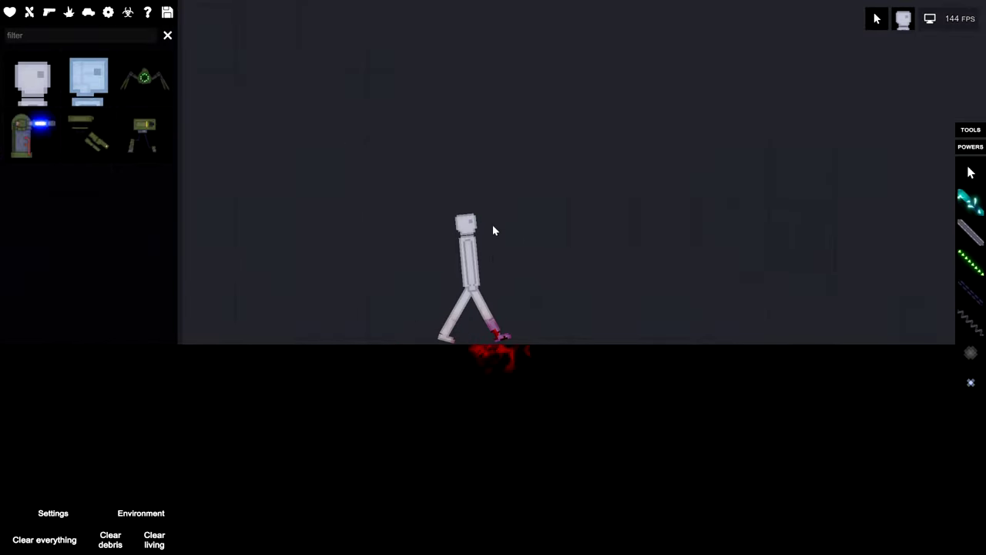
pyautogui.scroll(1, 497, 231)
pyautogui.scroll(-1, 513, 242)
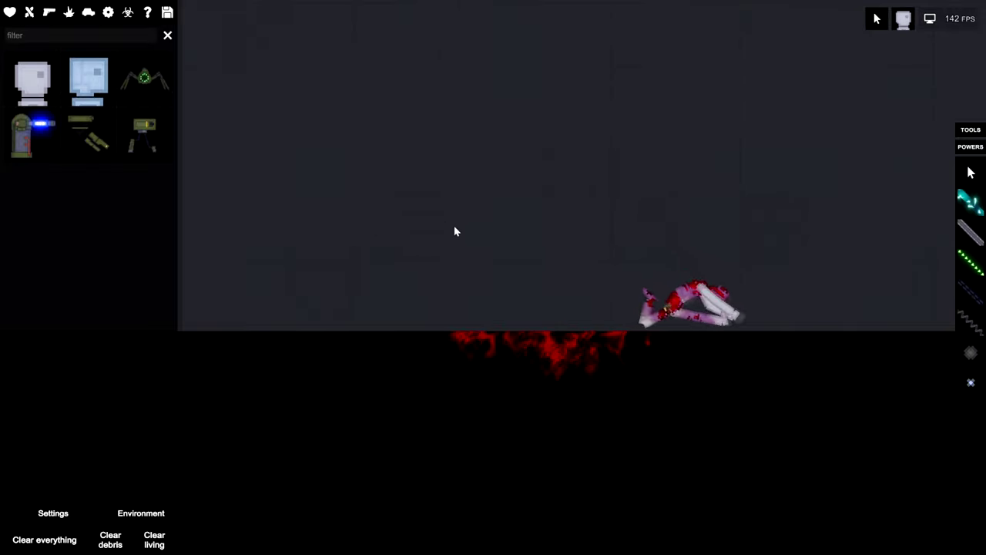
# Spawn a second human beside the first and pan across the burning ragdolls.
pyautogui.click(430, 226)
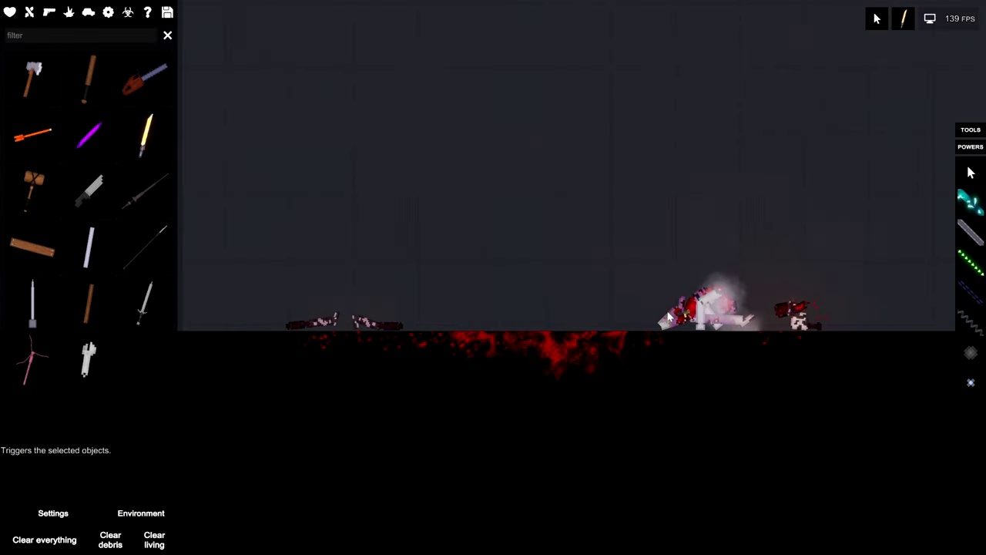
pyautogui.scroll(-3, 473, 262)
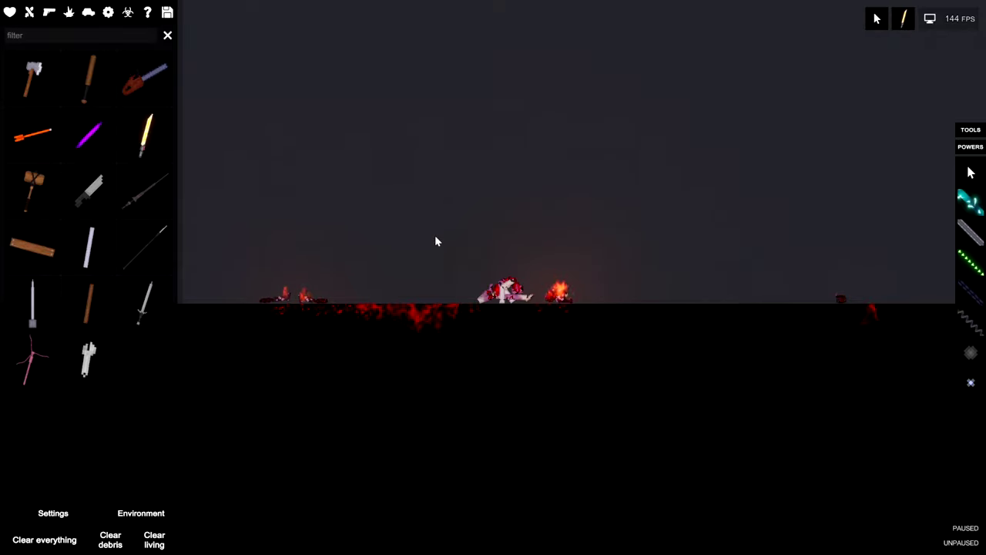
pyautogui.scroll(3, 463, 278)
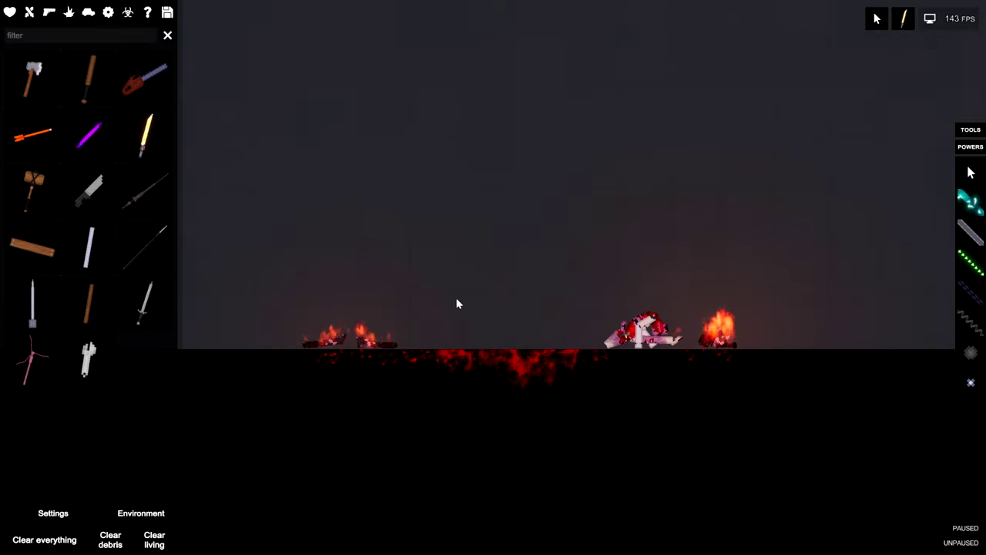
pyautogui.scroll(-3, 309, 255)
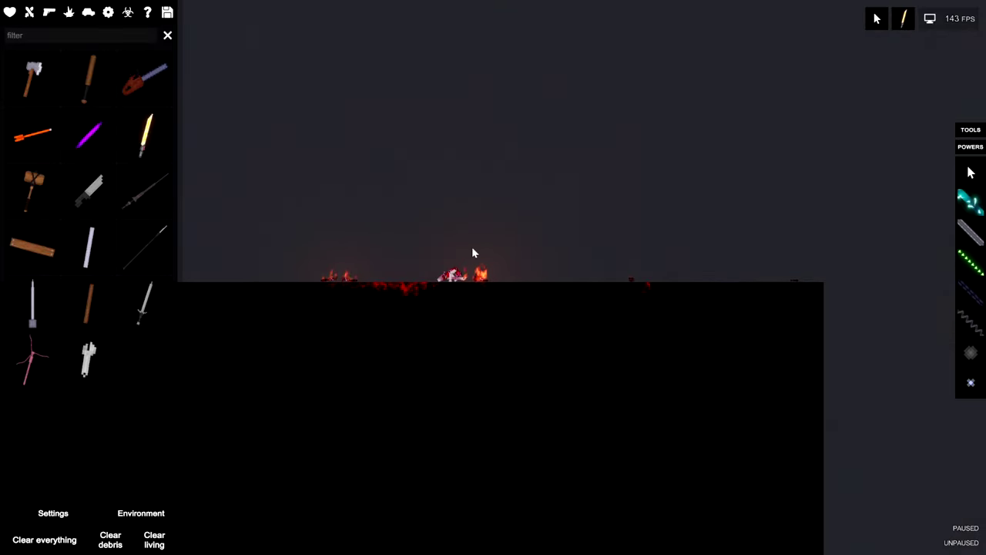
pyautogui.scroll(3, 472, 246)
pyautogui.moveTo(348, 250); pyautogui.dragTo(582, 246)
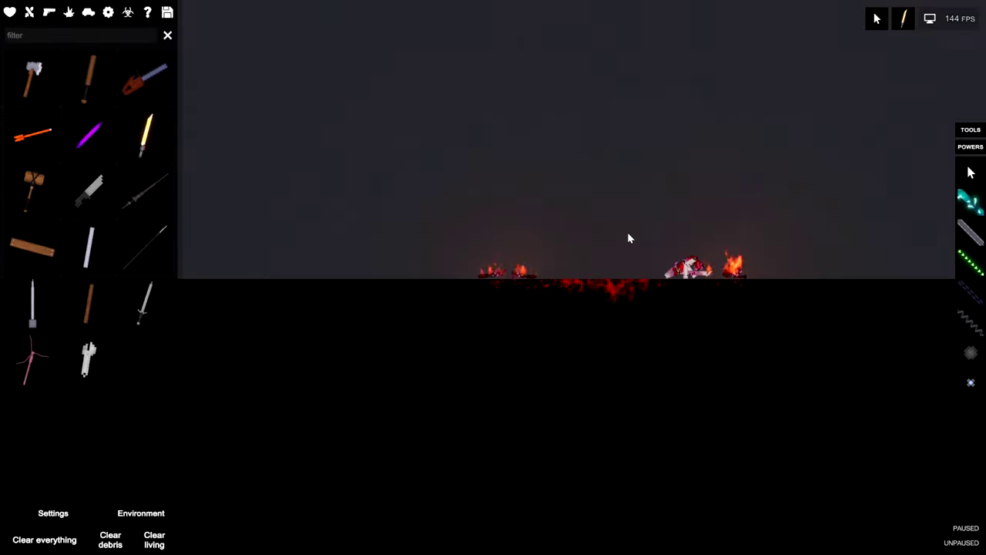
pyautogui.scroll(-2, 629, 227)
pyautogui.scroll(2, 554, 235)
pyautogui.moveTo(554, 234)
pyautogui.mouseDown()
pyautogui.moveTo(811, 211)
pyautogui.moveTo(438, 241)
pyautogui.mouseUp()
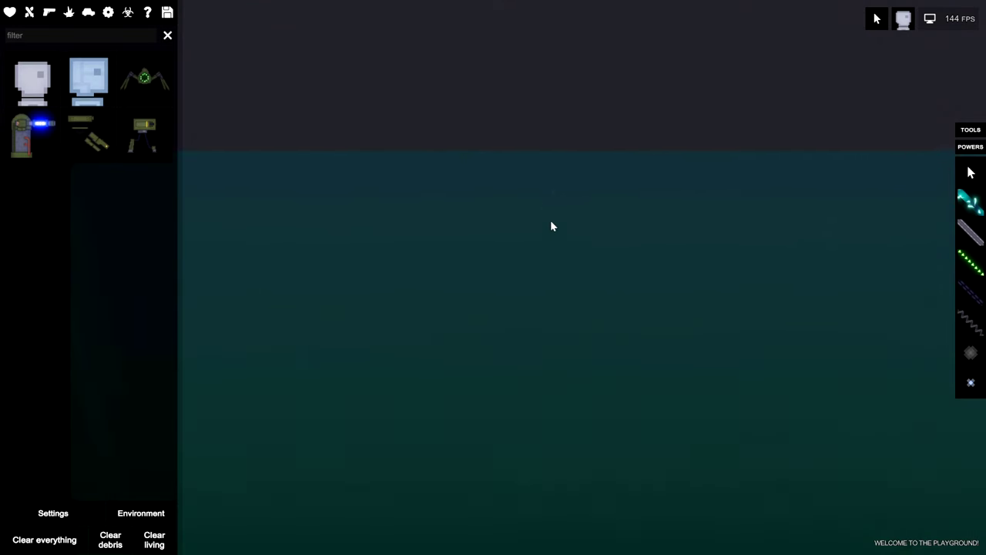
pyautogui.scroll(-4, 537, 213)
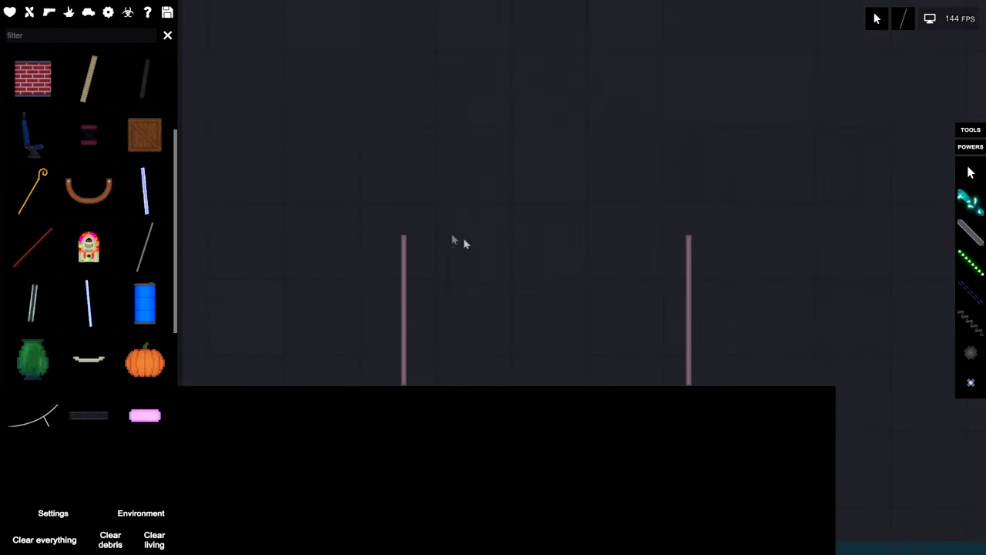
# Activate the pillar, add a second pillar, and drop dark canisters around the pumpkins.
pyautogui.rightClick(406, 325)
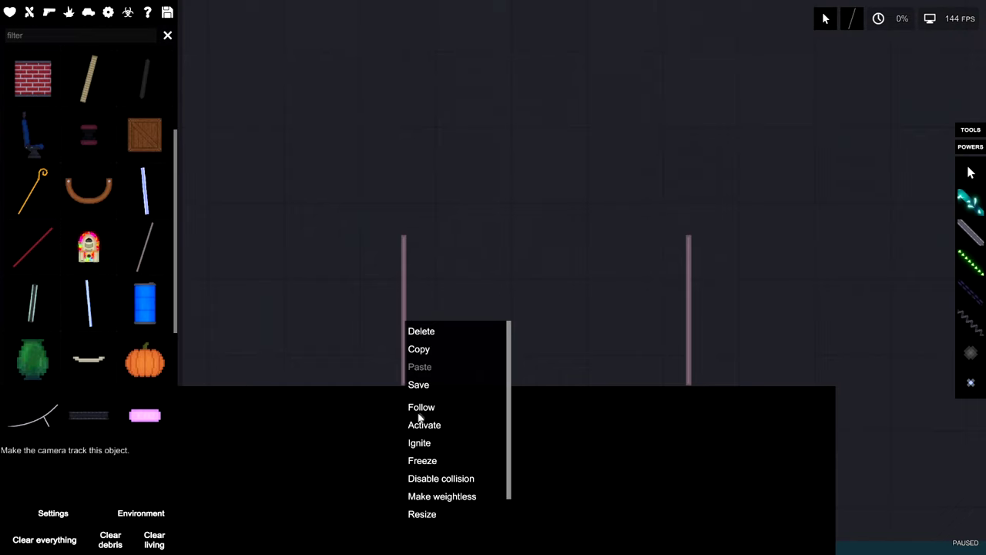
pyautogui.click(424, 424)
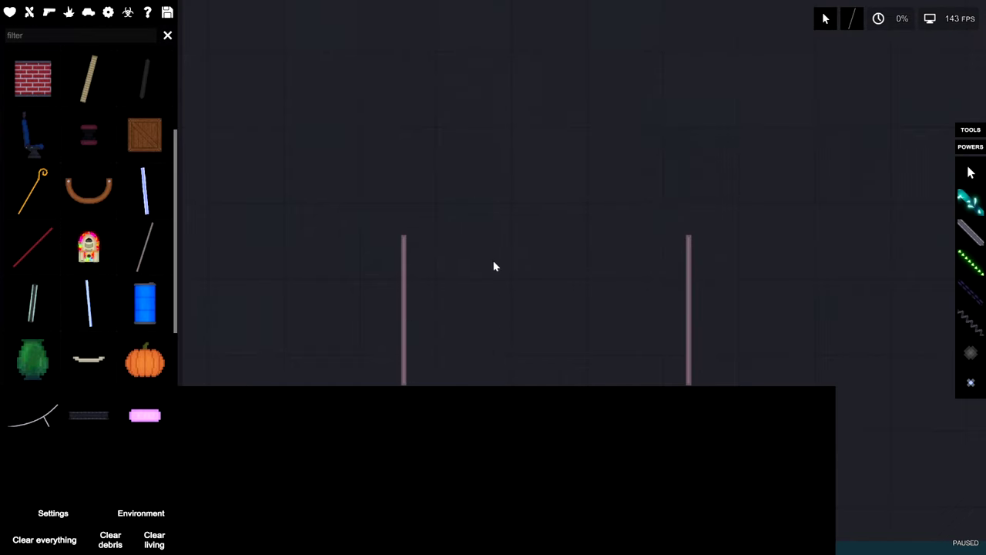
pyautogui.click(577, 278)
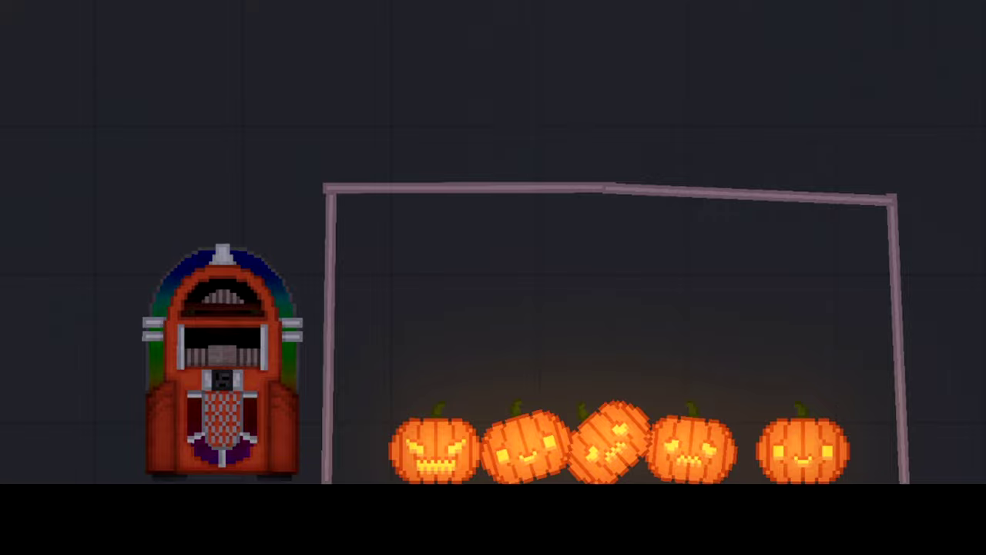
pyautogui.scroll(-1, 372, 264)
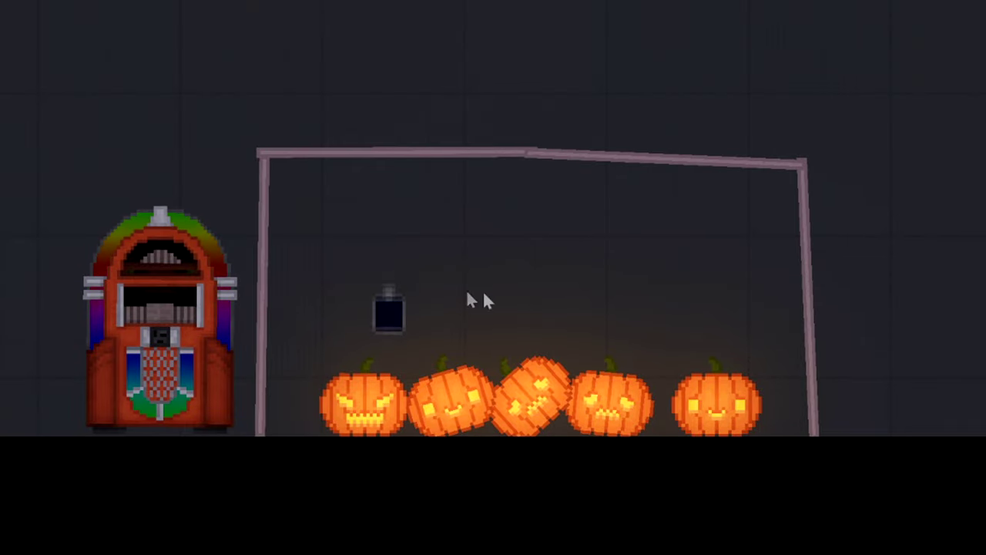
pyautogui.click(497, 292)
pyautogui.click(531, 285)
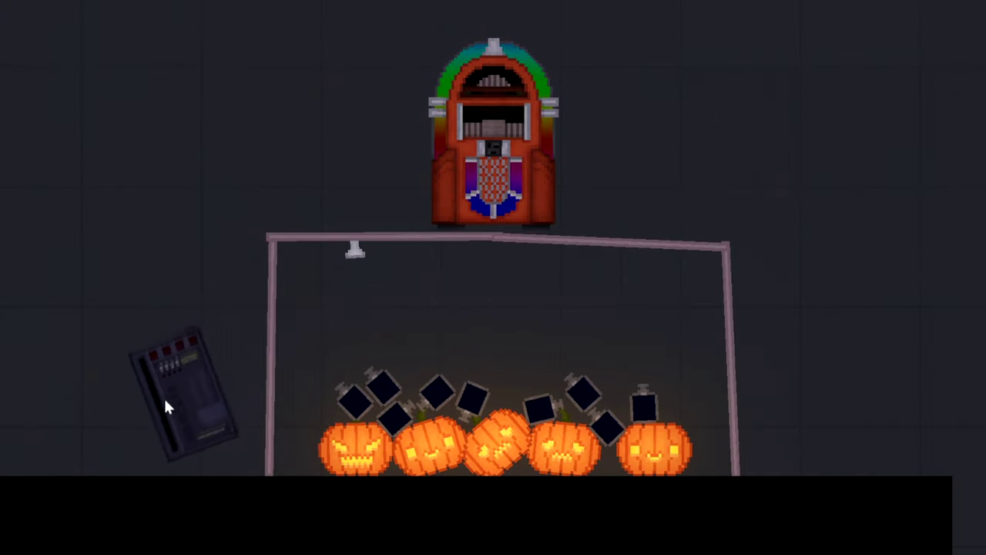
# Stand two machine panels on the floor and add four humans inside the pumpkin cage.
pyautogui.moveTo(163, 397); pyautogui.dragTo(185, 432)
pyautogui.moveTo(31, 411)
pyautogui.mouseDown()
pyautogui.moveTo(69, 412)
pyautogui.moveTo(83, 426)
pyautogui.moveTo(97, 384)
pyautogui.mouseUp()
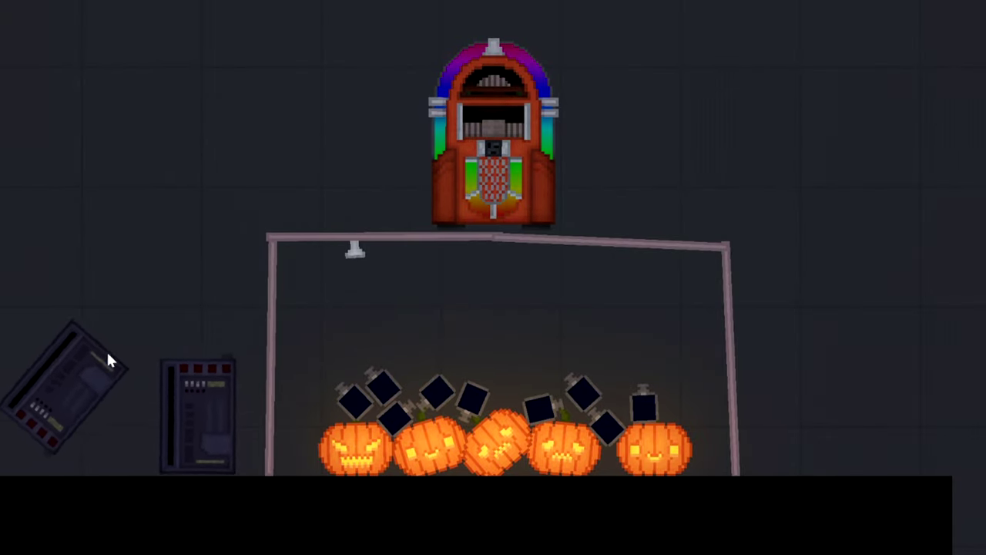
pyautogui.press('a')
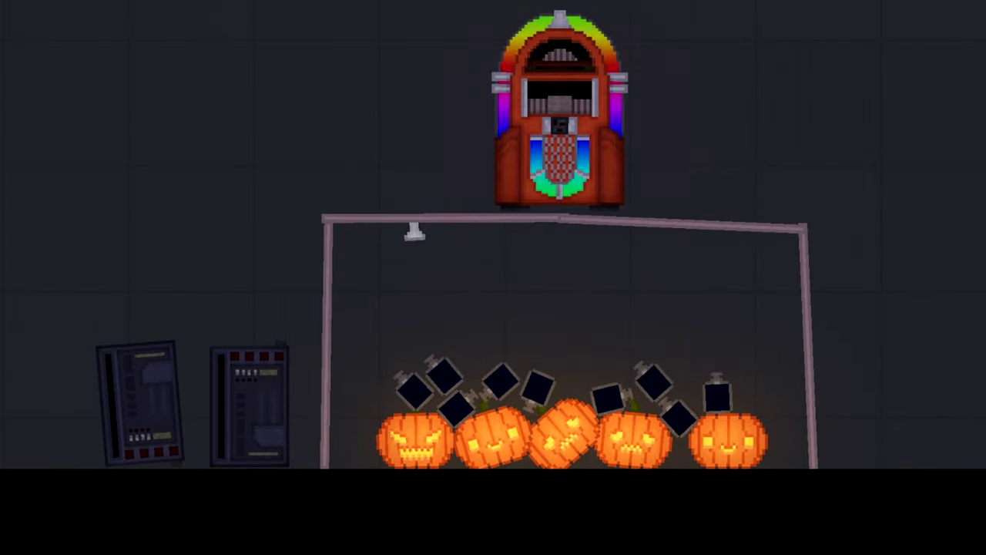
pyautogui.click(451, 324)
pyautogui.click(586, 332)
pyautogui.click(758, 358)
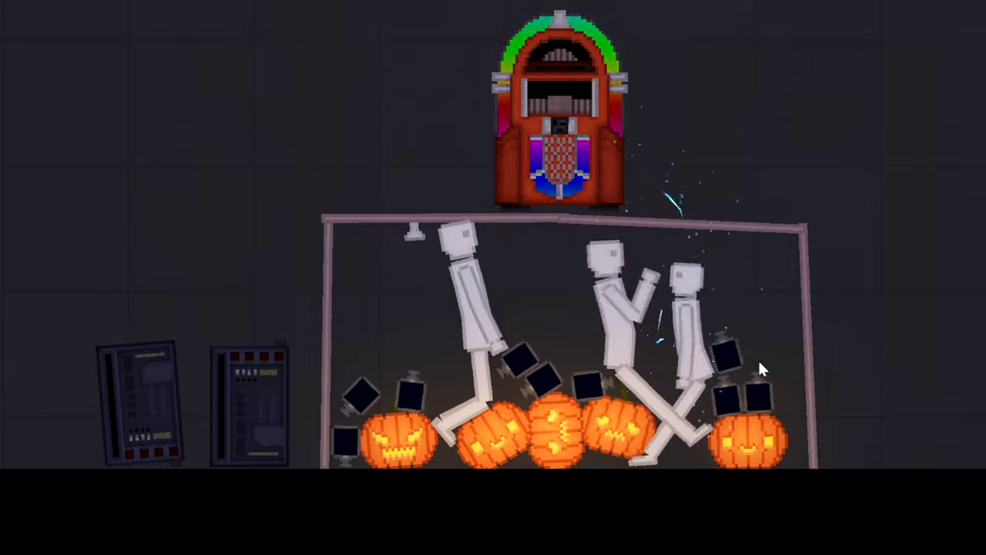
pyautogui.click(693, 359)
# Wire both panels to the cage wall, switch them on, and add a dark rod inside.
pyautogui.moveTo(497, 341); pyautogui.dragTo(547, 377)
pyautogui.press('f')
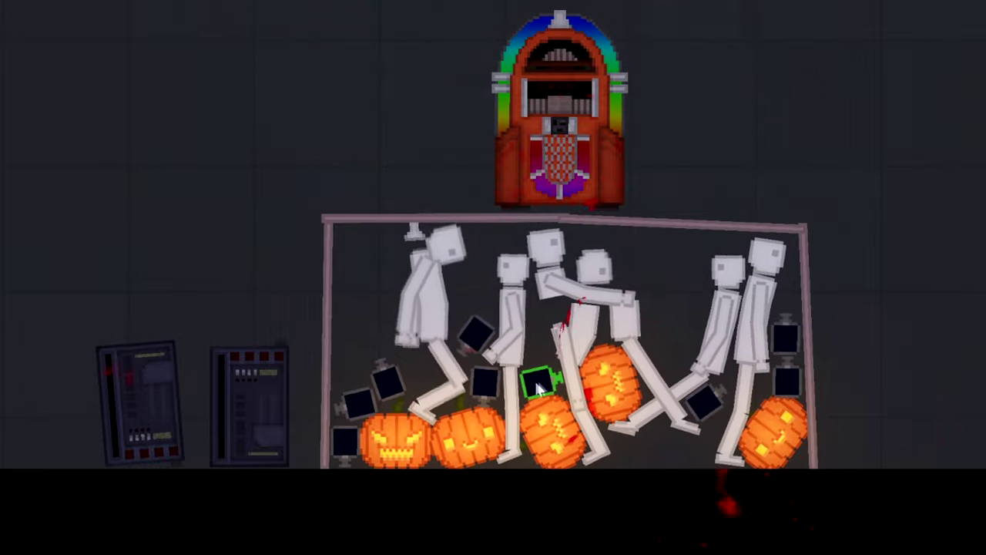
pyautogui.scroll(5, 547, 377)
pyautogui.click(462, 297)
pyautogui.moveTo(462, 298); pyautogui.dragTo(579, 187)
pyautogui.click(110, 220)
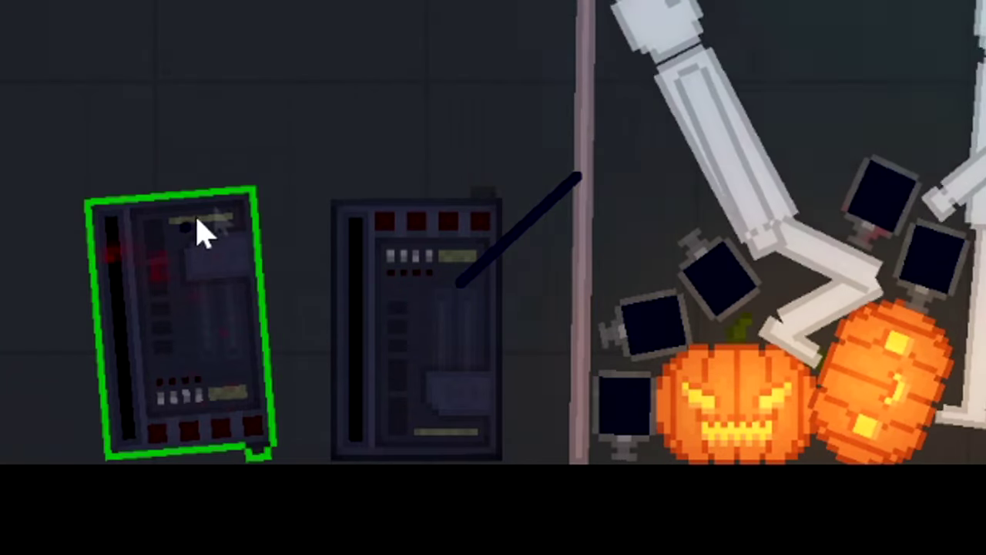
pyautogui.moveTo(201, 231); pyautogui.dragTo(585, 69)
pyautogui.scroll(-5, 586, 66)
pyautogui.press('f')
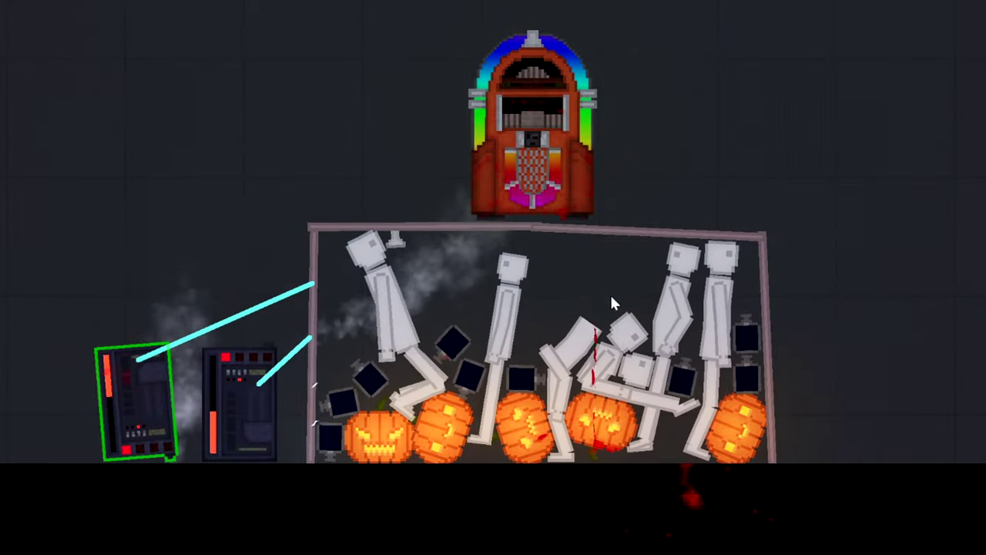
pyautogui.scroll(1, 610, 292)
pyautogui.scroll(-1, 377, 264)
pyautogui.click(371, 269)
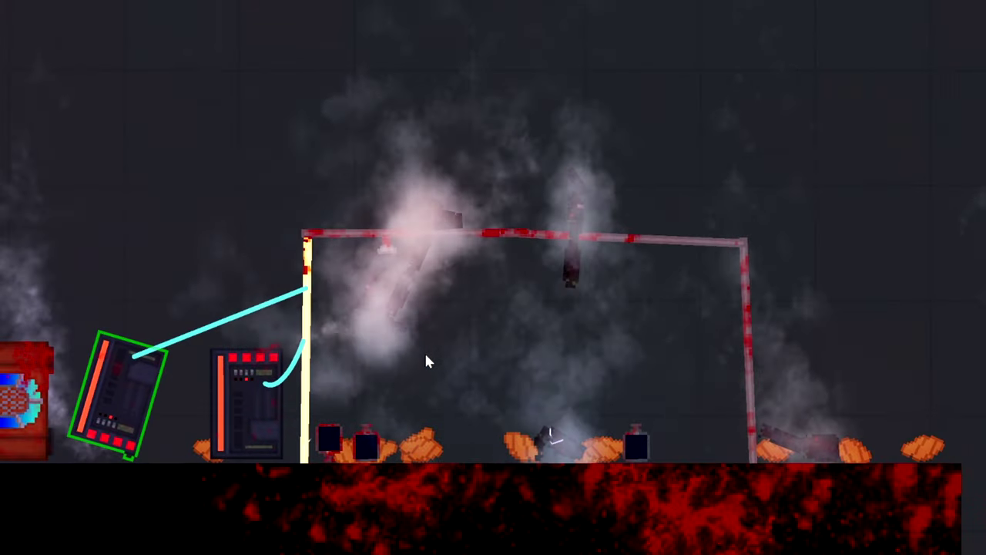
pyautogui.moveTo(439, 443); pyautogui.dragTo(480, 334)
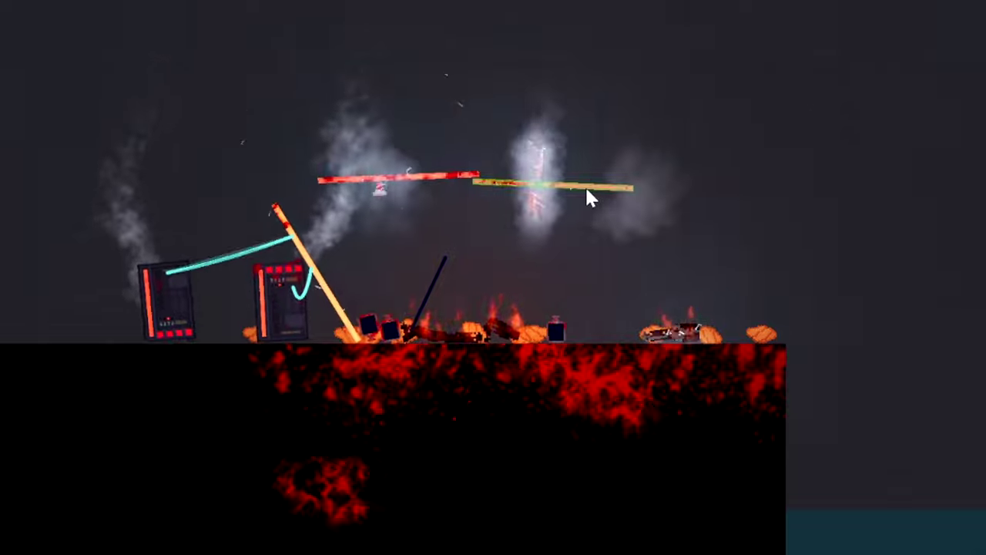
# Unfreeze the rod and a second frozen object so both fall.
pyautogui.rightClick(589, 196)
pyautogui.click(617, 447)
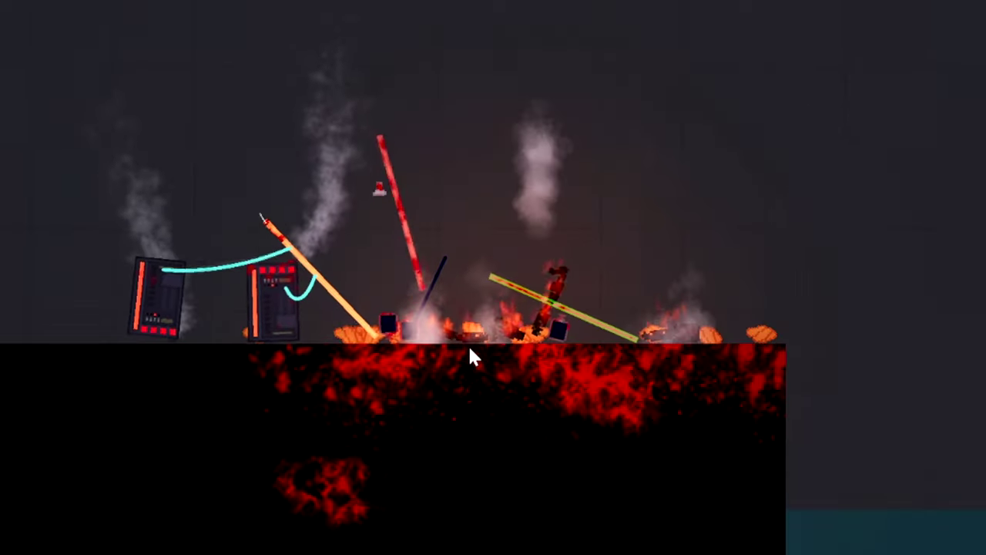
pyautogui.rightClick(382, 188)
pyautogui.click(416, 447)
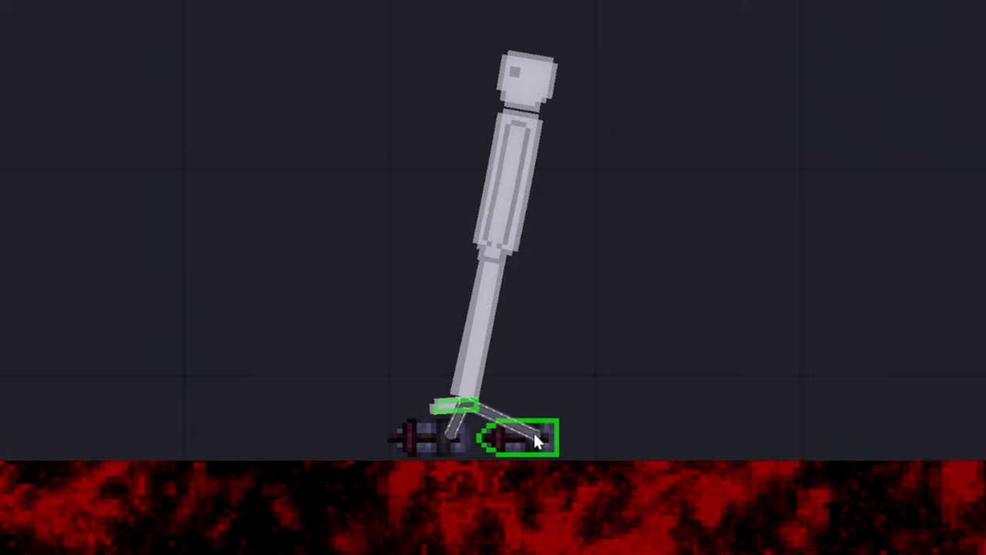
# Attach the human's leg to the wheel pieces and make the camera follow the skate.
pyautogui.moveTo(534, 439); pyautogui.dragTo(460, 392)
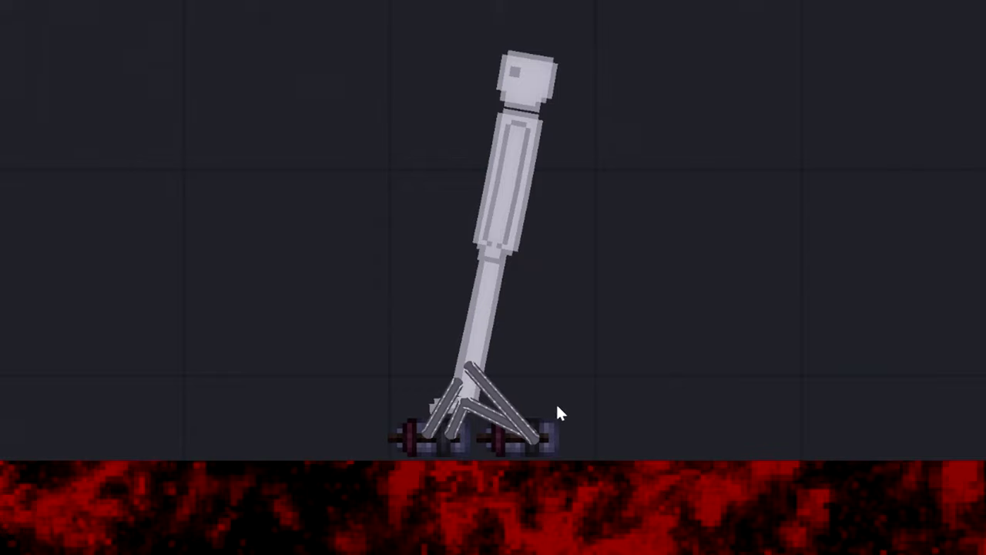
pyautogui.moveTo(436, 407); pyautogui.dragTo(452, 437)
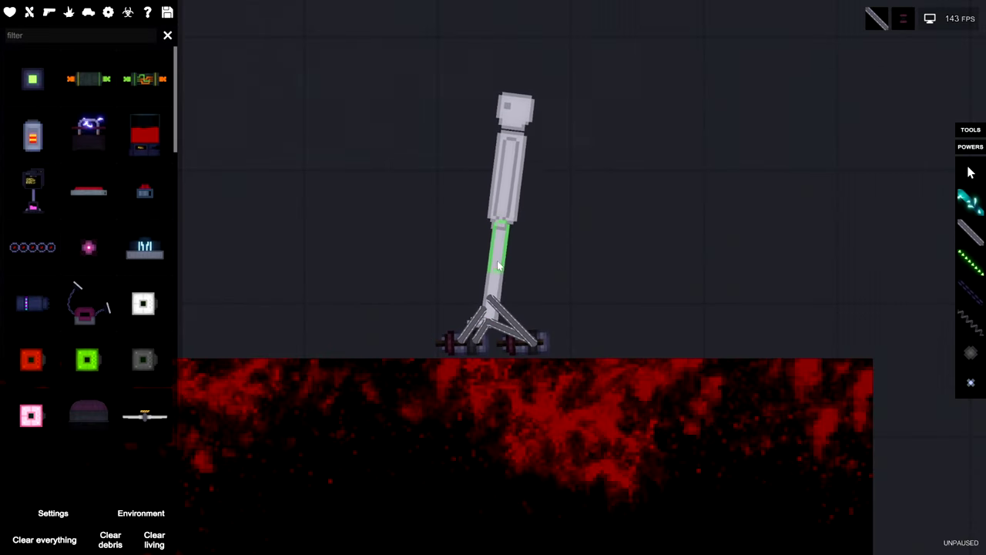
pyautogui.rightClick(500, 264)
pyautogui.click(513, 348)
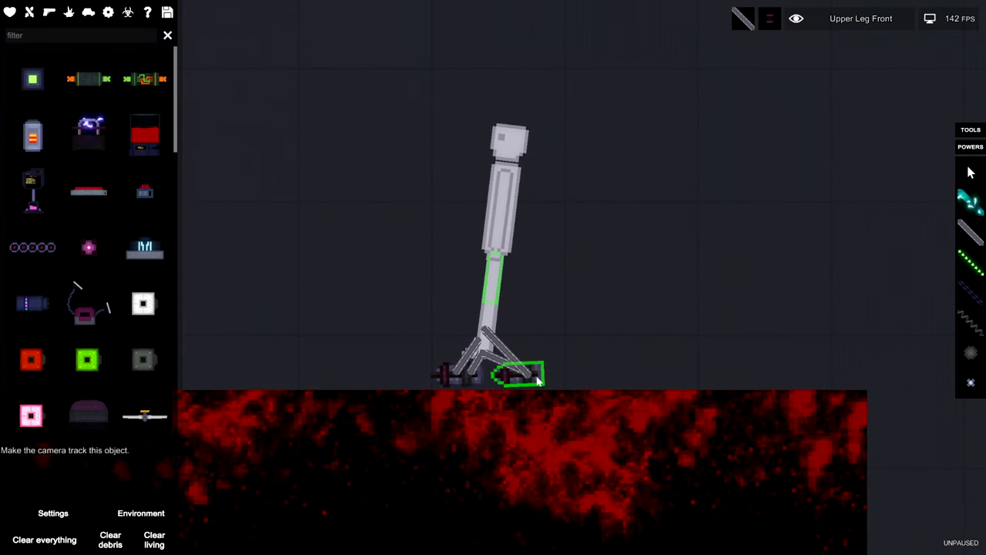
# Activate the thrusters under the human's feet, then spawn a fresh human after the crash.
pyautogui.rightClick(534, 378)
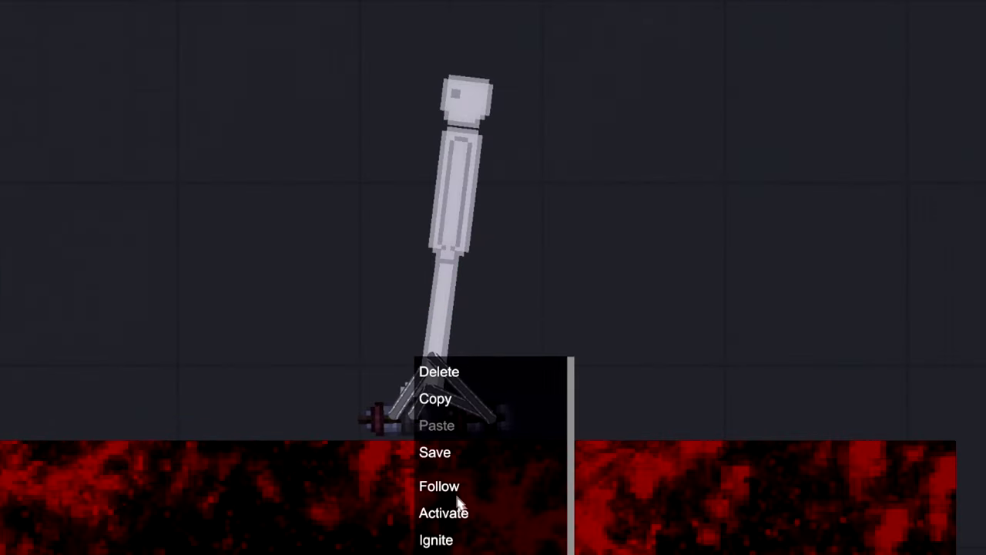
pyautogui.click(443, 513)
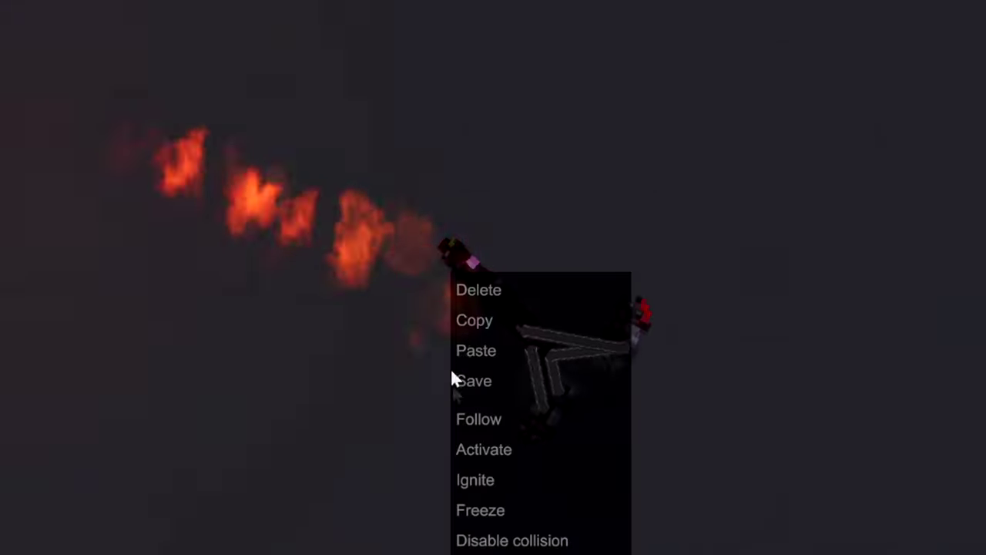
pyautogui.click(451, 368)
pyautogui.scroll(-3, 460, 411)
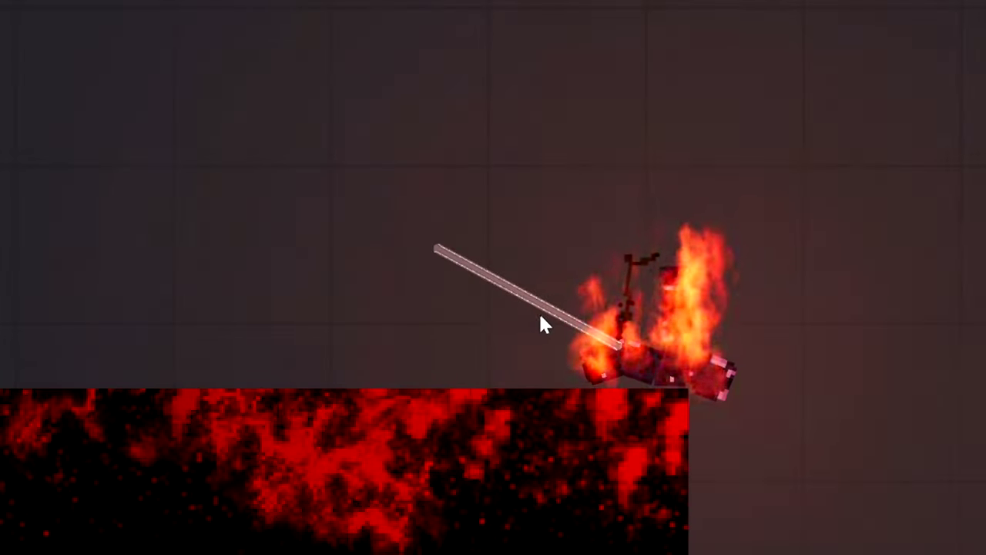
pyautogui.rightClick(562, 267)
pyautogui.click(541, 195)
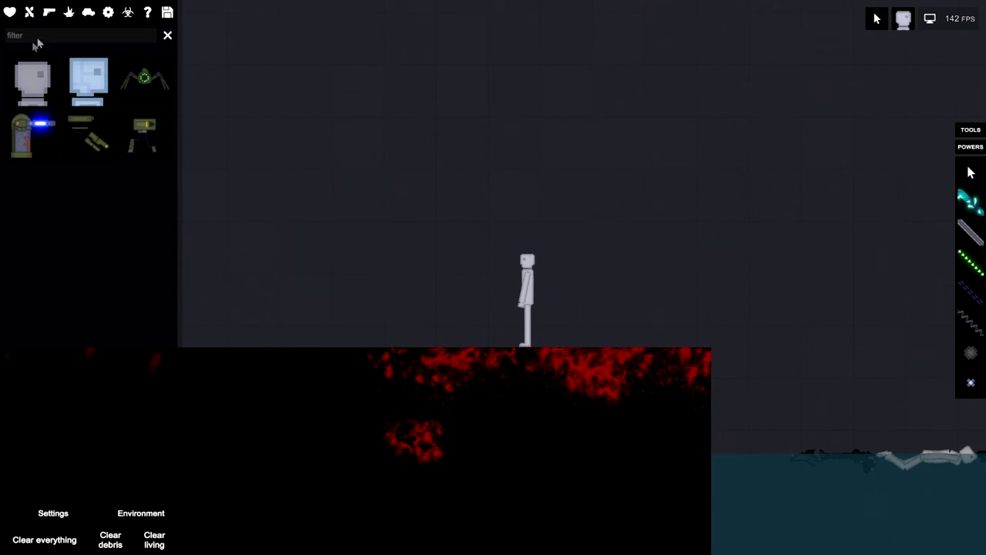
# Browse to the Explosives catalogue and bring up the spawned thruster's actions.
pyautogui.click(49, 13)
pyautogui.scroll(-3, 125, 166)
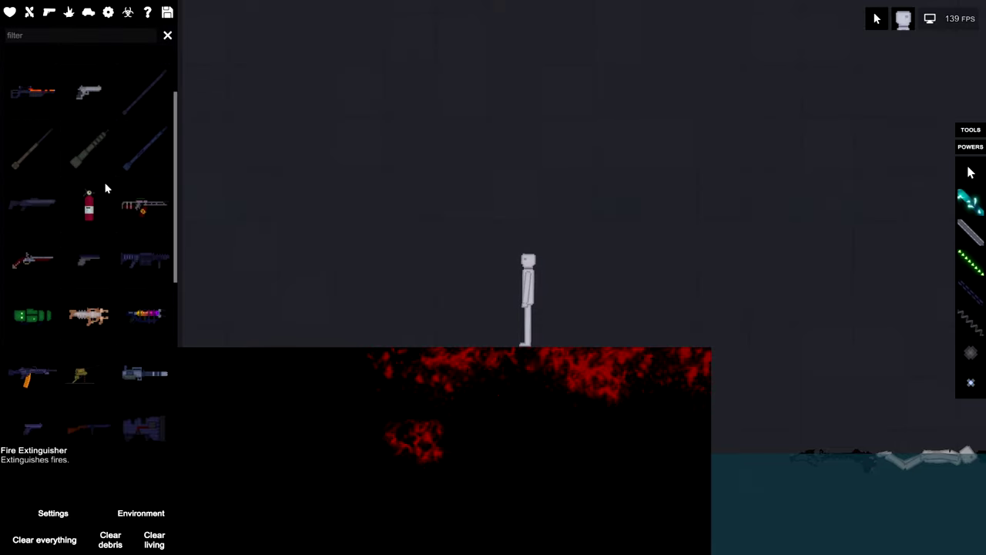
pyautogui.scroll(-3, 93, 154)
pyautogui.click(69, 12)
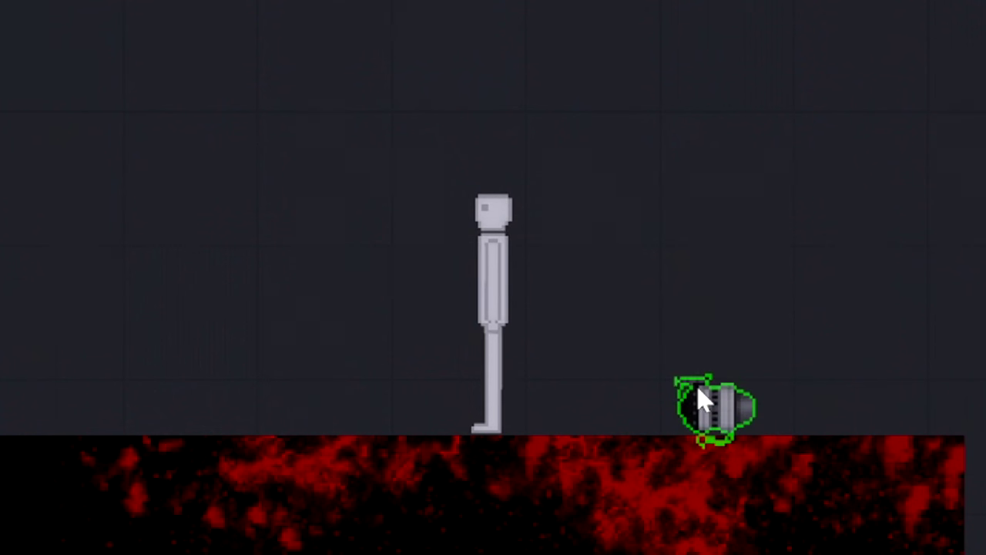
pyautogui.rightClick(699, 370)
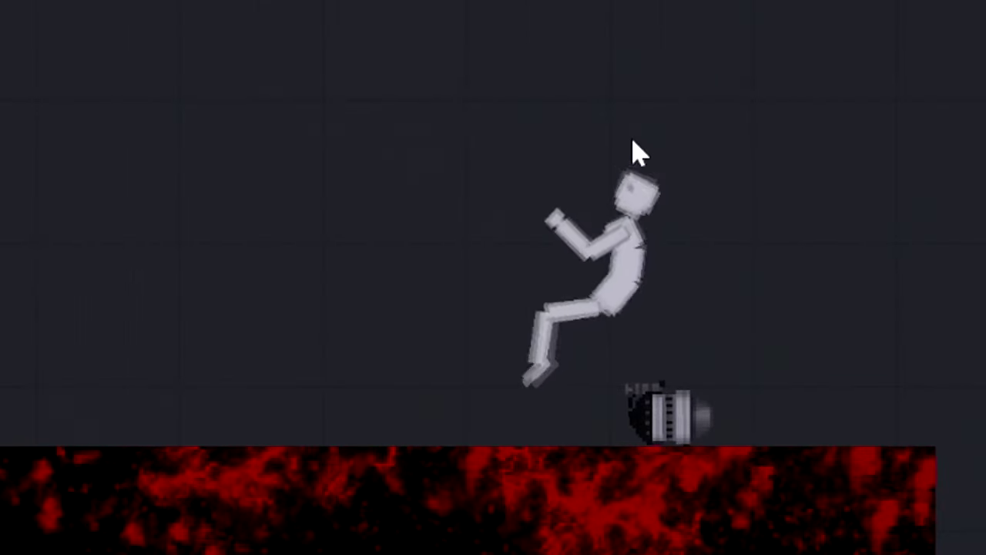
# Release the human, fling it away, and lower it onto the thruster contraption.
pyautogui.click(470, 418)
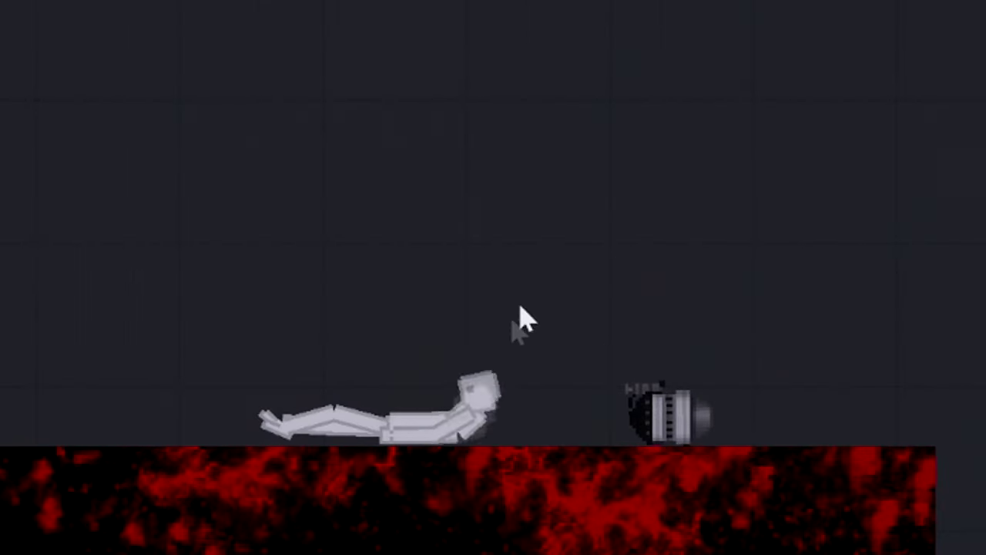
pyautogui.moveTo(478, 400); pyautogui.dragTo(870, 339)
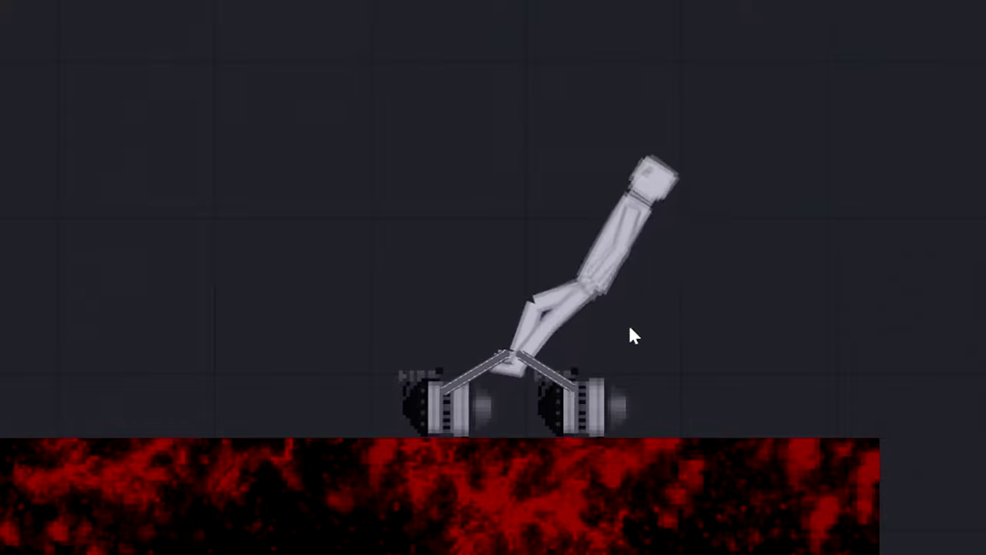
pyautogui.moveTo(628, 331); pyautogui.dragTo(650, 335)
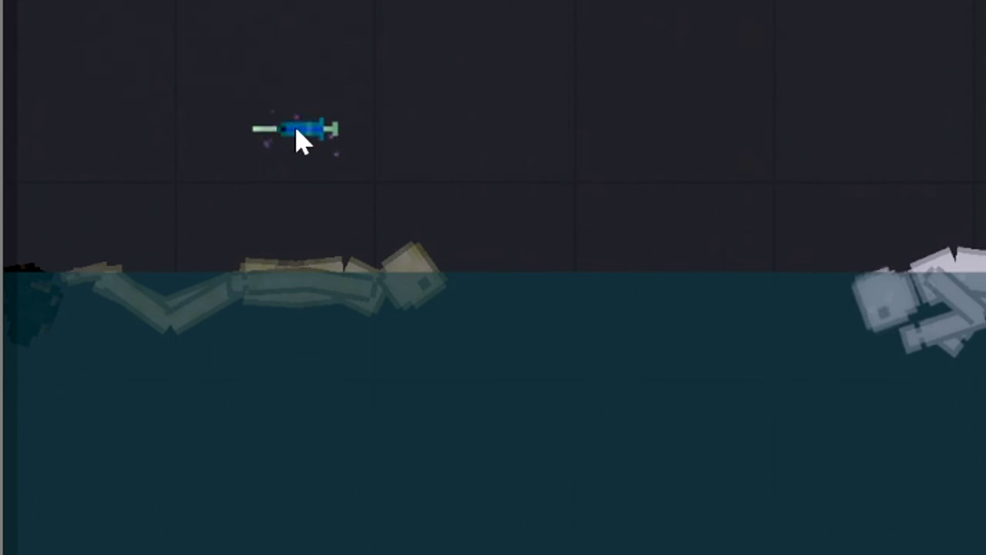
# Stab the blue and green syringes into the floating human and lift its head out of the water.
pyautogui.moveTo(301, 138); pyautogui.dragTo(296, 251)
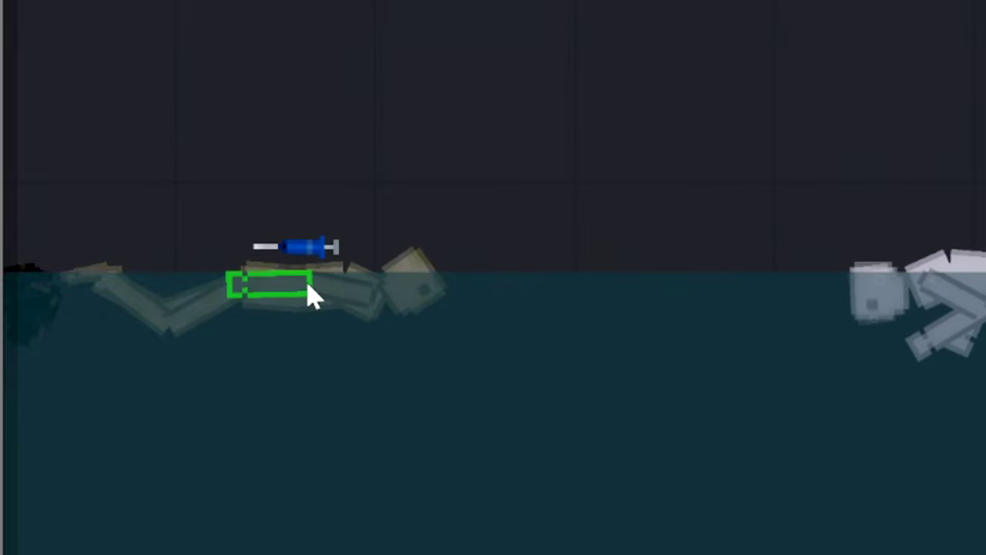
pyautogui.moveTo(375, 228); pyautogui.dragTo(437, 197)
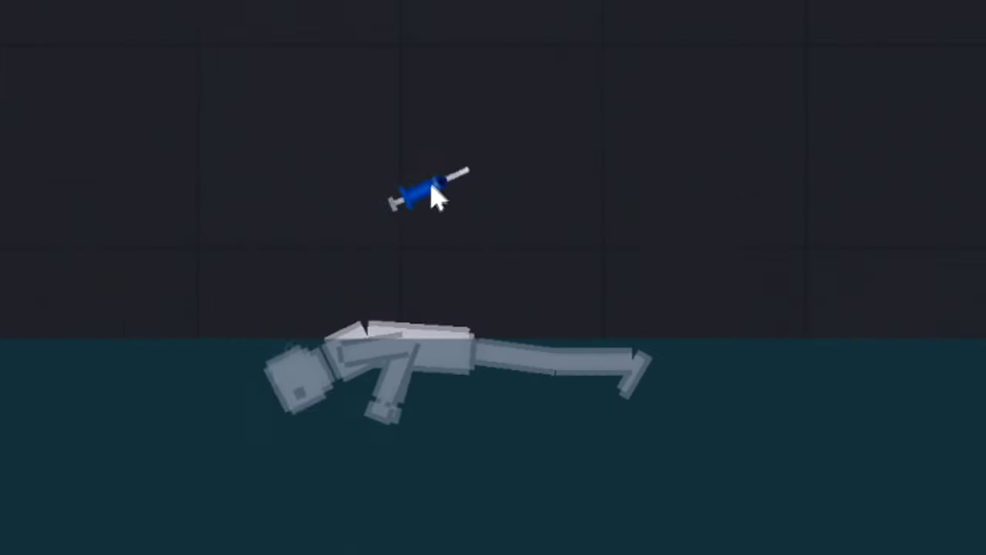
pyautogui.moveTo(447, 143); pyautogui.dragTo(455, 463)
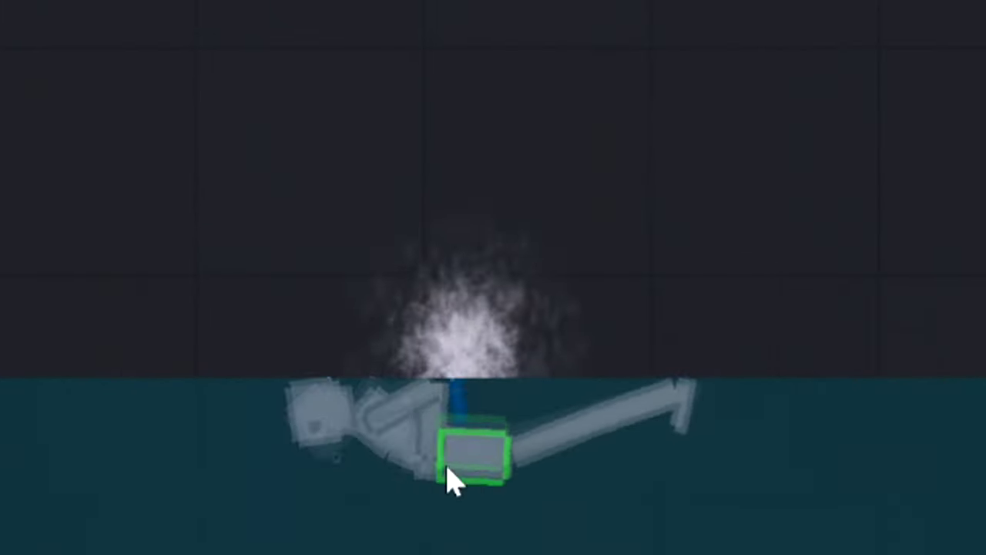
pyautogui.moveTo(501, 177); pyautogui.dragTo(524, 400)
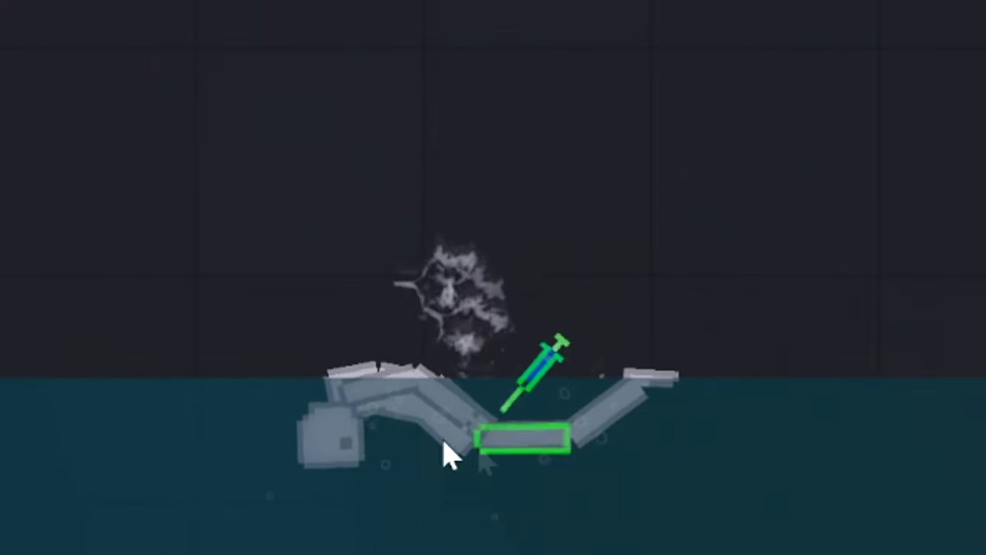
pyautogui.moveTo(337, 451); pyautogui.dragTo(382, 135)
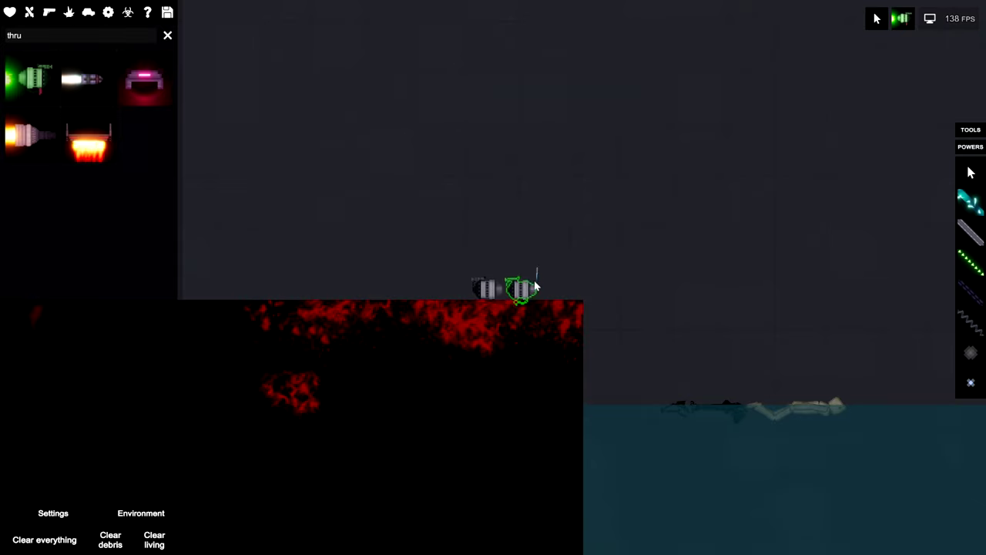
pyautogui.scroll(4, 536, 286)
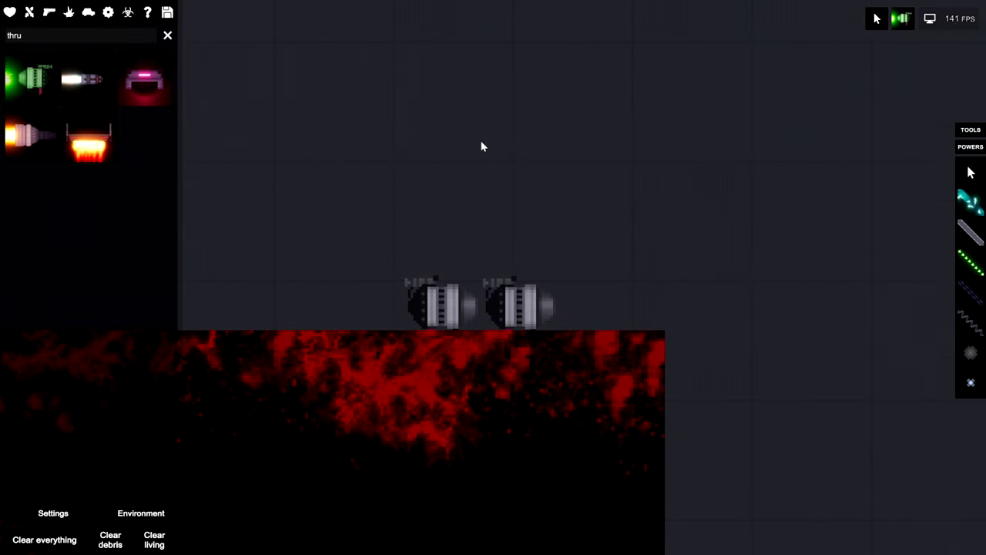
# Spawn a Human from the Entities catalogue standing above the two thrusters.
pyautogui.click(10, 13)
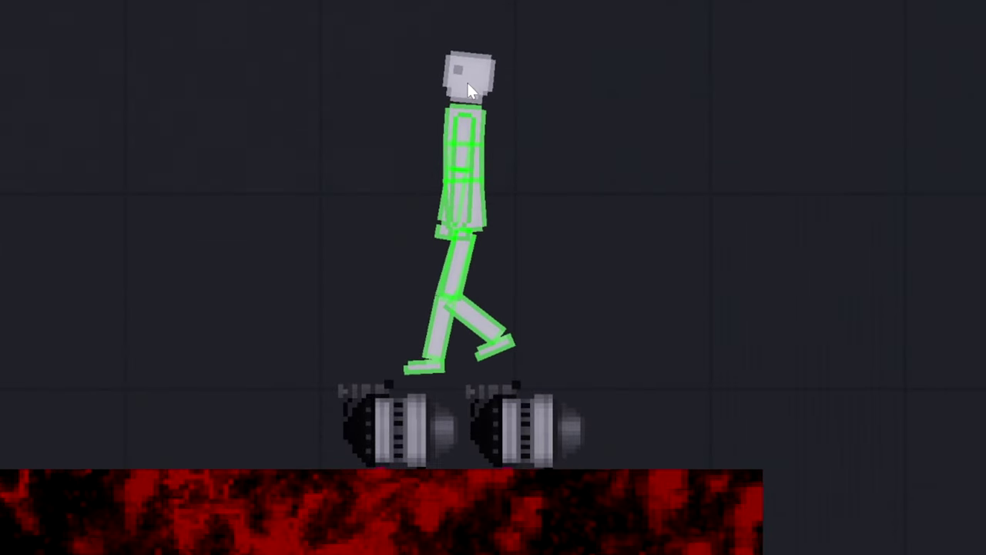
pyautogui.click(467, 83)
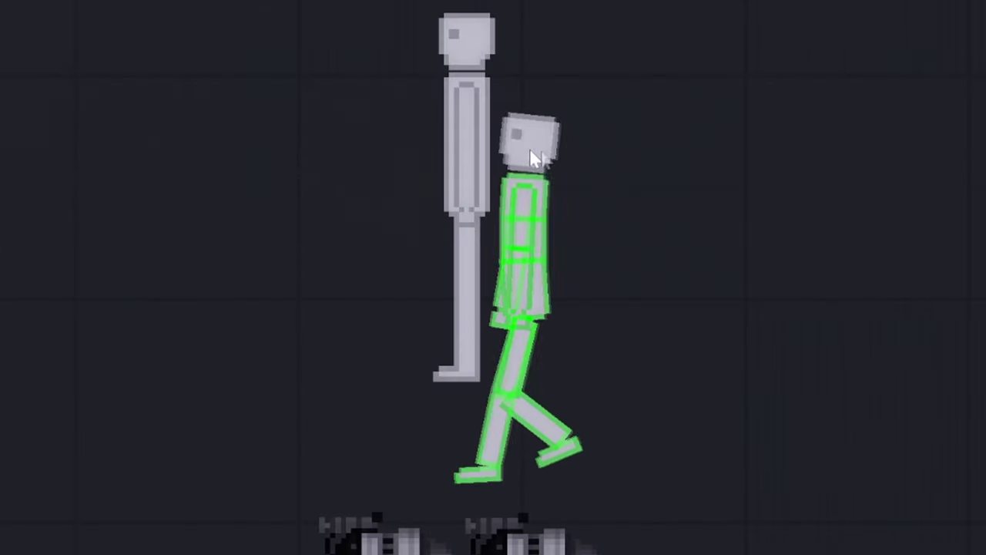
pyautogui.click(528, 77)
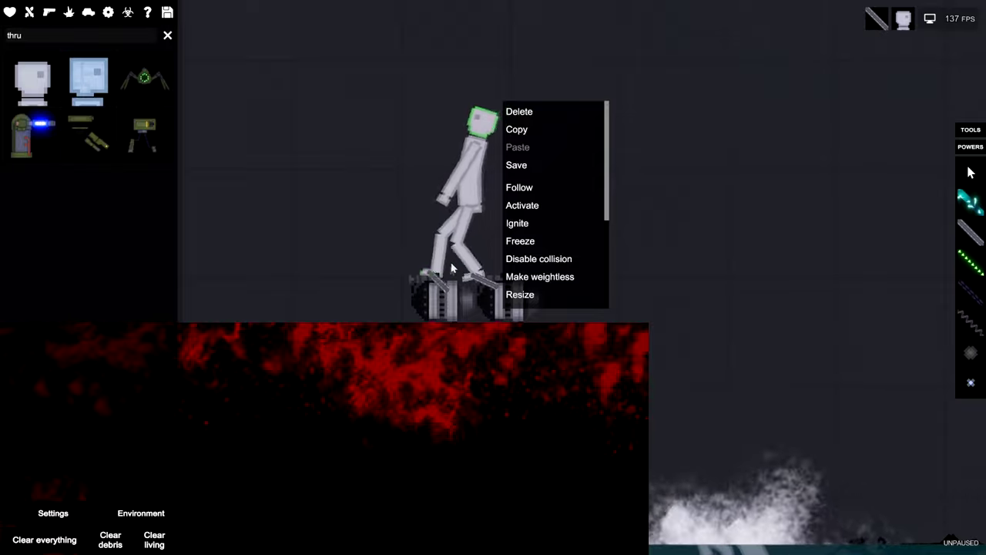
# Tug the human's foot onto the thruster and activate the right-hand thruster.
pyautogui.click(671, 227)
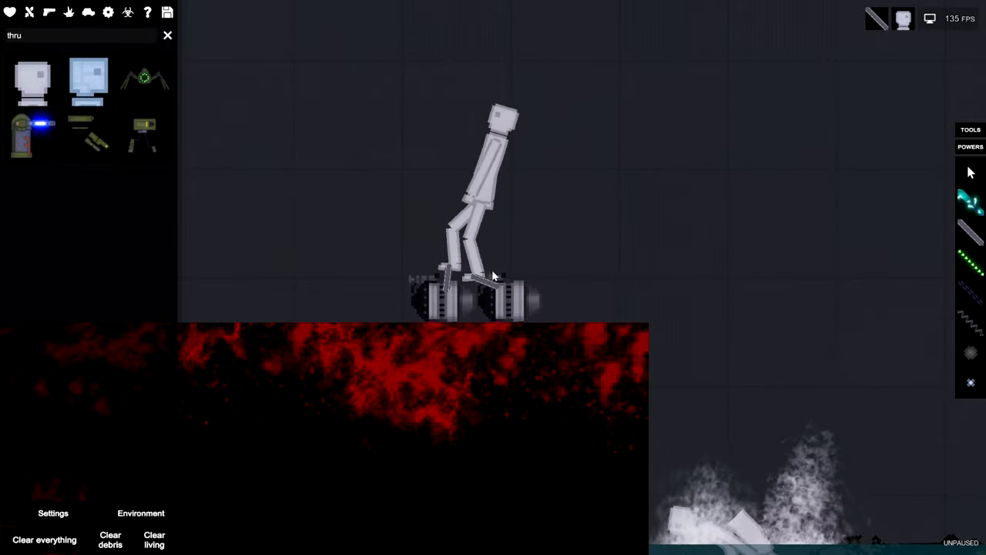
pyautogui.moveTo(478, 274); pyautogui.dragTo(463, 279)
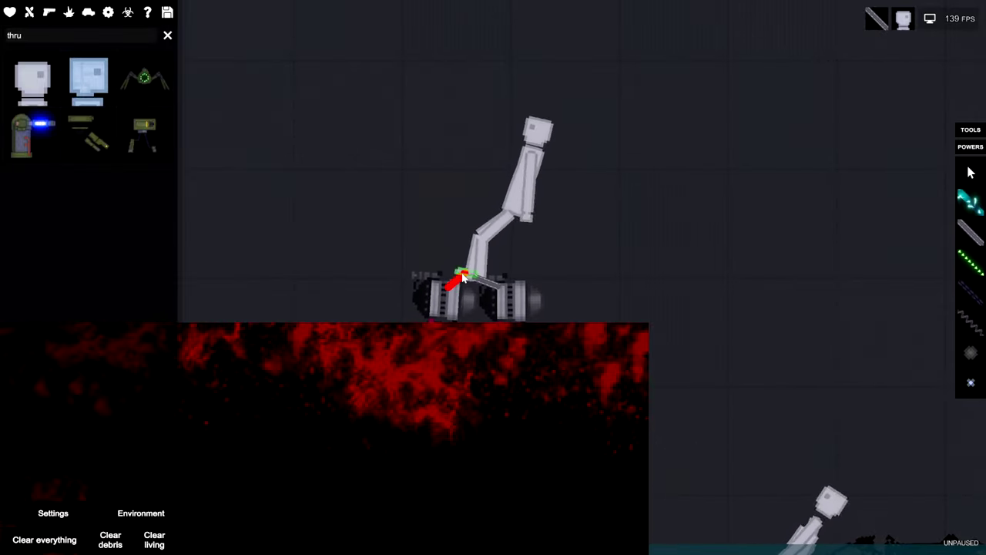
pyautogui.click(478, 293)
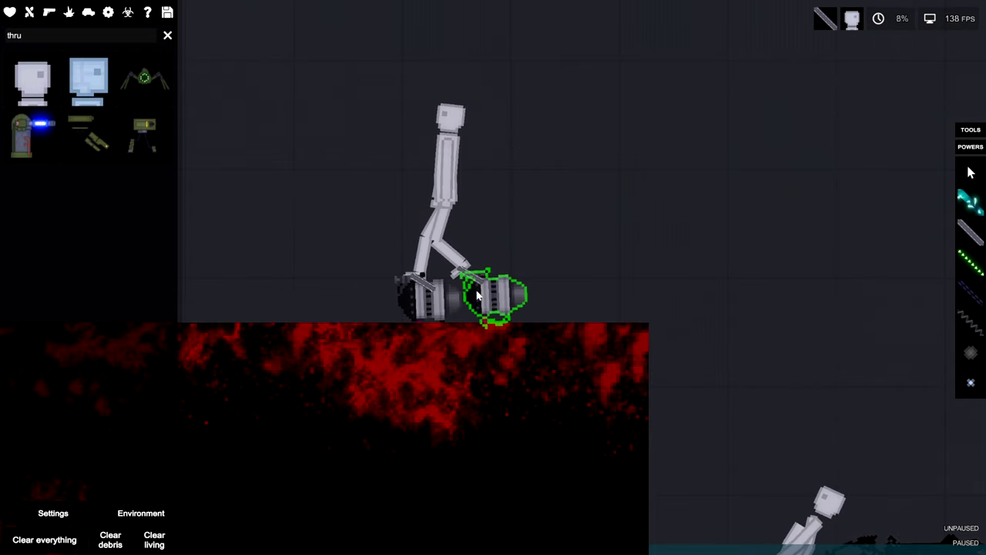
pyautogui.click(514, 395)
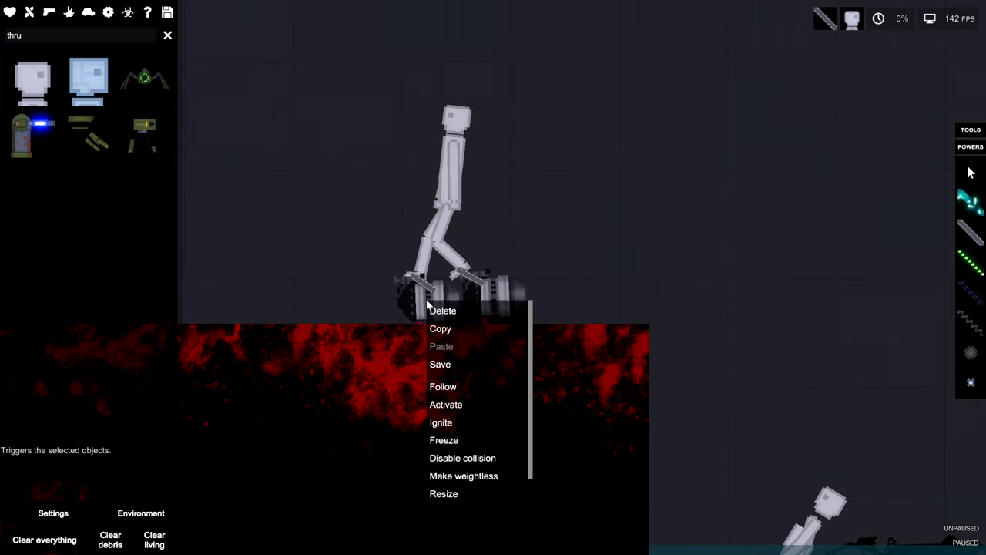
# Use the human's action menu, then resume the simulation with Space.
pyautogui.rightClick(454, 138)
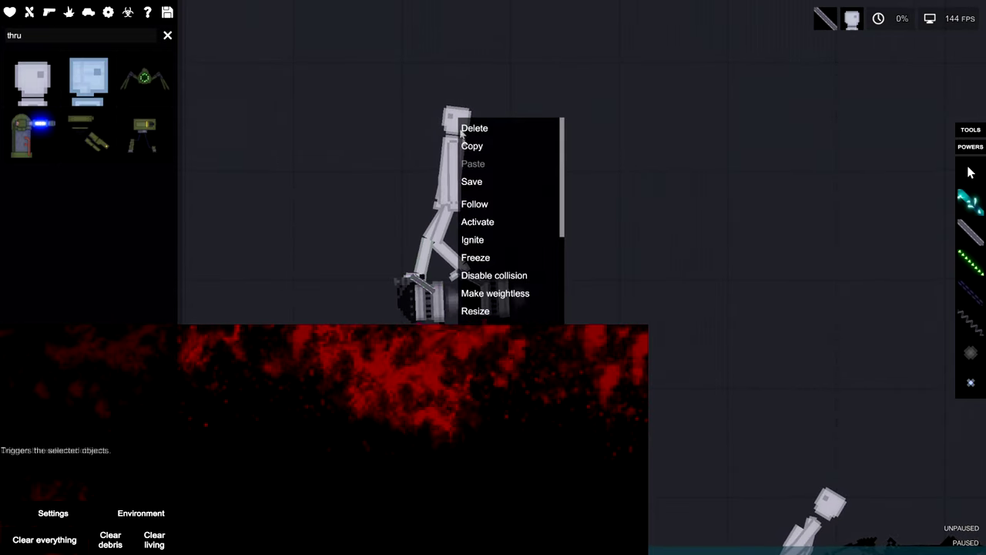
pyautogui.click(477, 222)
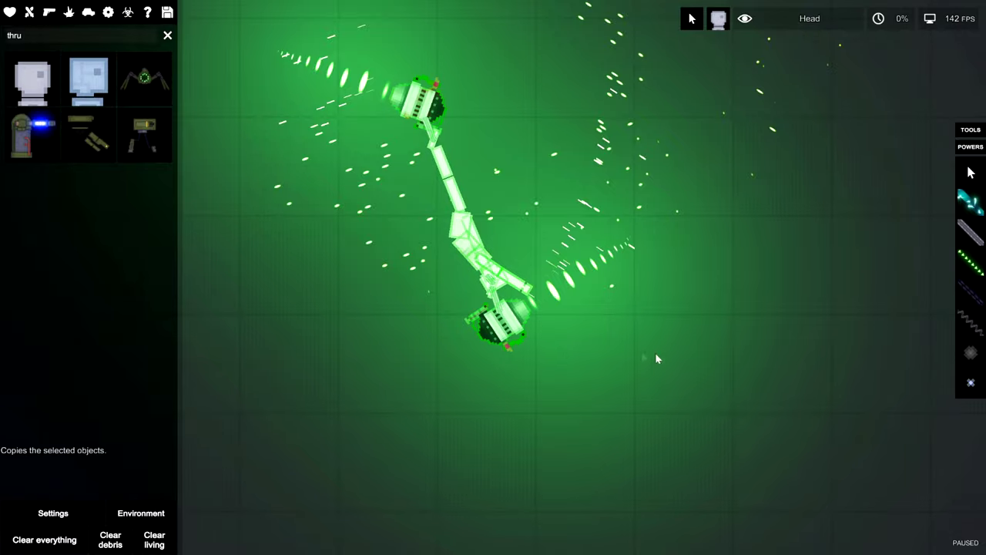
pyautogui.press('space')
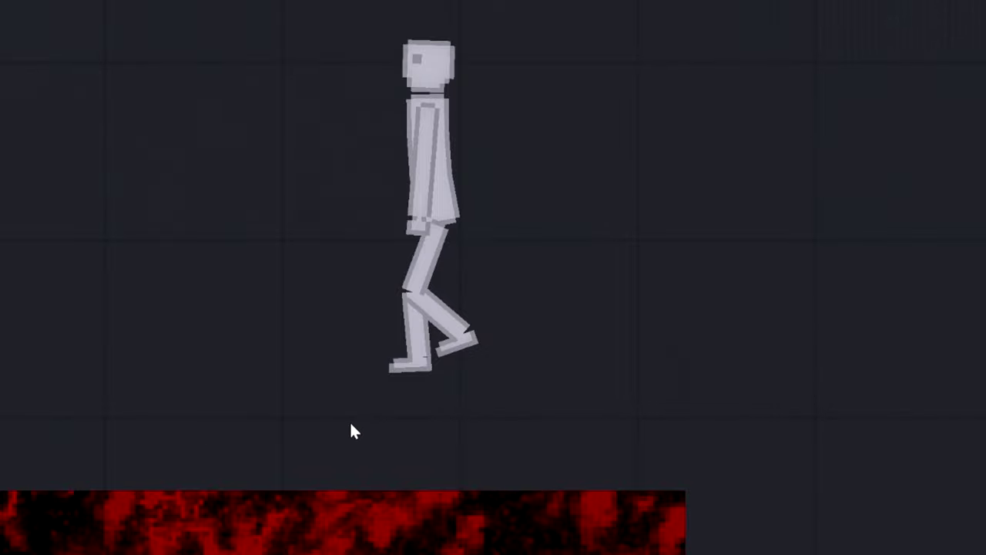
# Place two rocket thrusters under the human's feet and nudge them into position.
pyautogui.click(320, 422)
pyautogui.moveTo(508, 440)
pyautogui.mouseDown()
pyautogui.moveTo(560, 427)
pyautogui.moveTo(334, 421)
pyautogui.mouseUp()
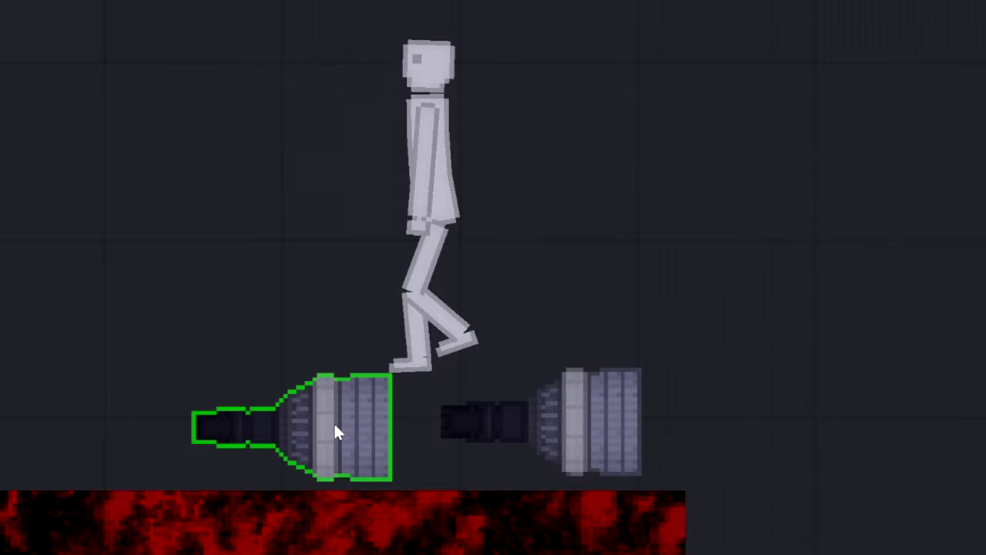
pyautogui.click(535, 414)
pyautogui.moveTo(535, 415); pyautogui.dragTo(512, 420)
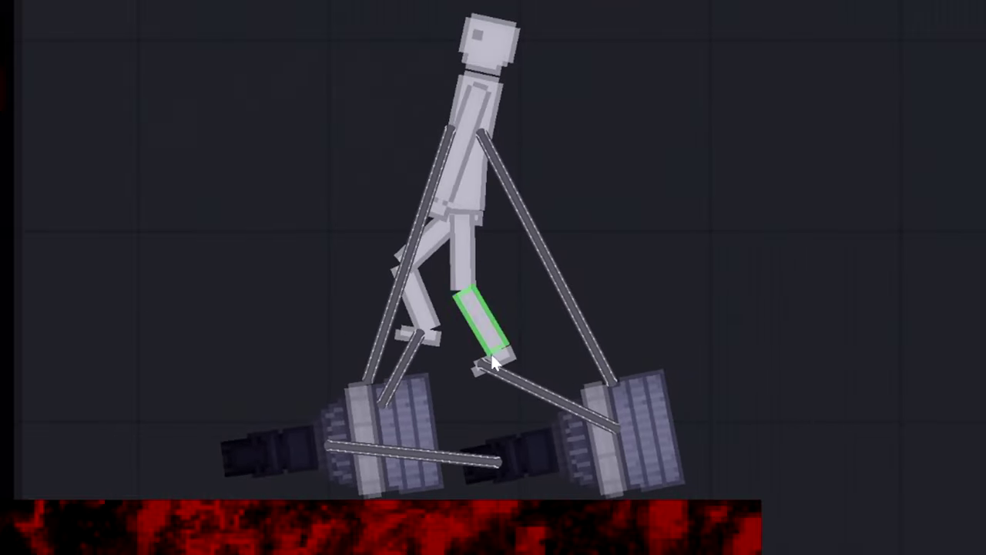
pyautogui.moveTo(246, 242); pyautogui.dragTo(327, 302)
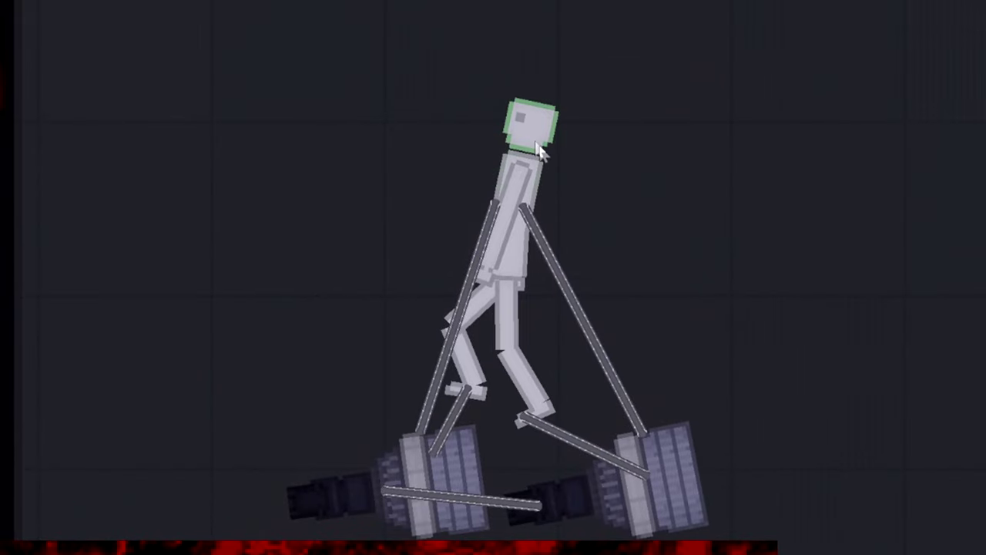
# Activate the right and left thrusters to launch the ragdoll.
pyautogui.rightClick(537, 149)
pyautogui.click(540, 354)
pyautogui.rightClick(663, 436)
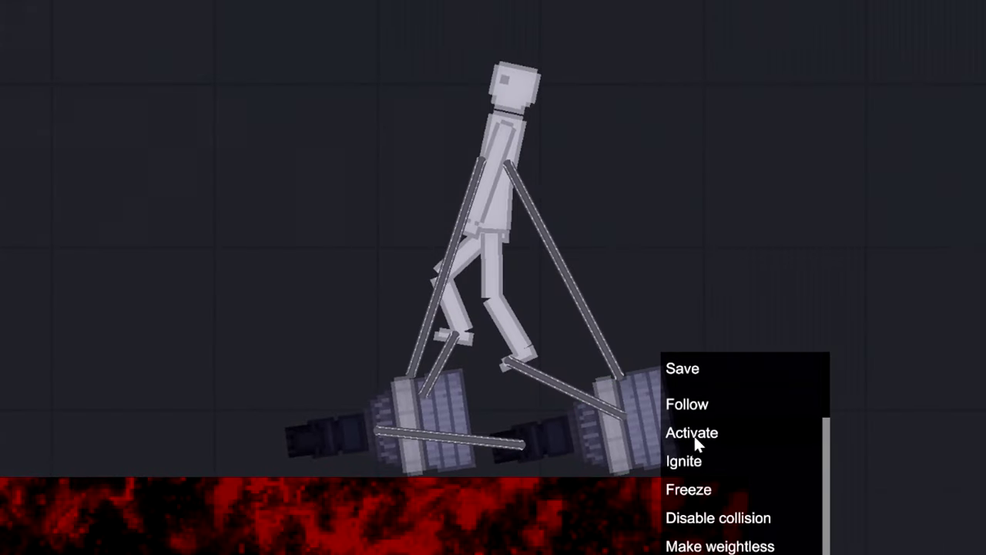
pyautogui.click(692, 434)
pyautogui.rightClick(453, 417)
pyautogui.click(482, 433)
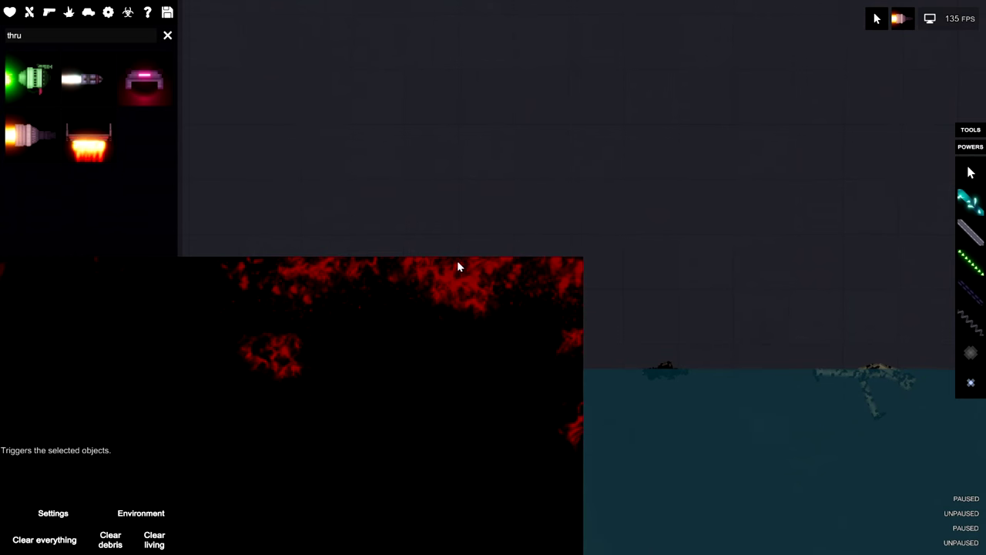
pyautogui.scroll(1, 476, 339)
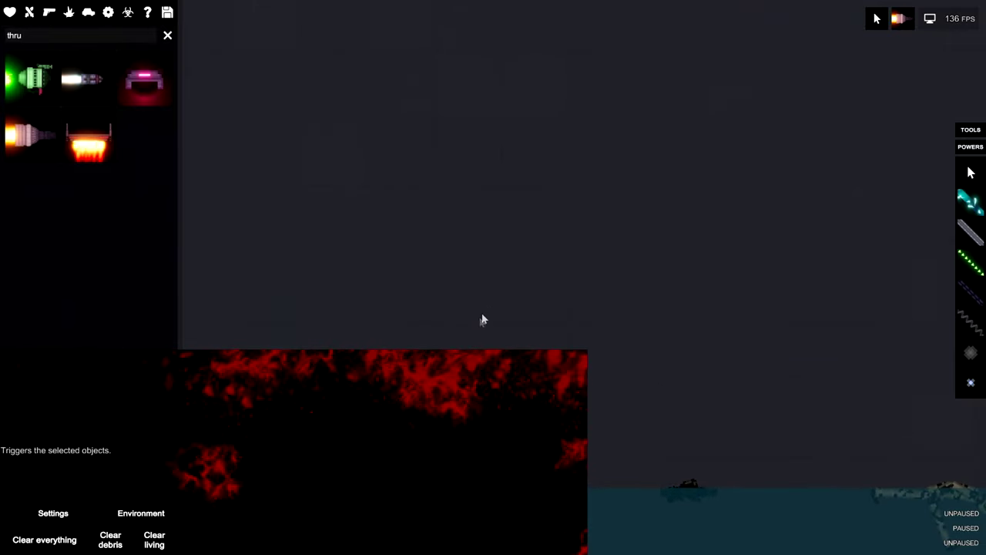
pyautogui.scroll(1, 475, 336)
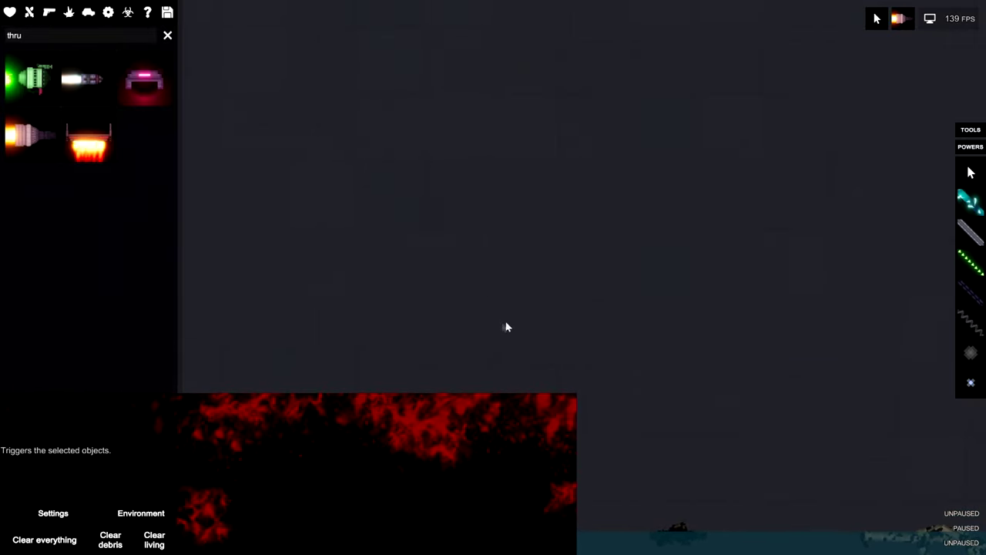
pyautogui.scroll(1, 506, 327)
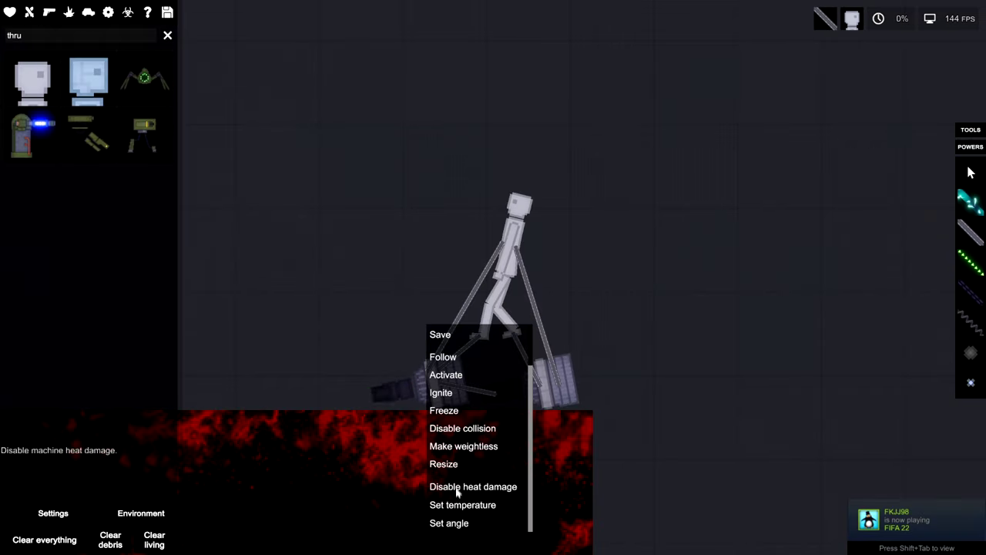
# Disable heat damage on the right thruster.
pyautogui.click(456, 491)
pyautogui.rightClick(549, 394)
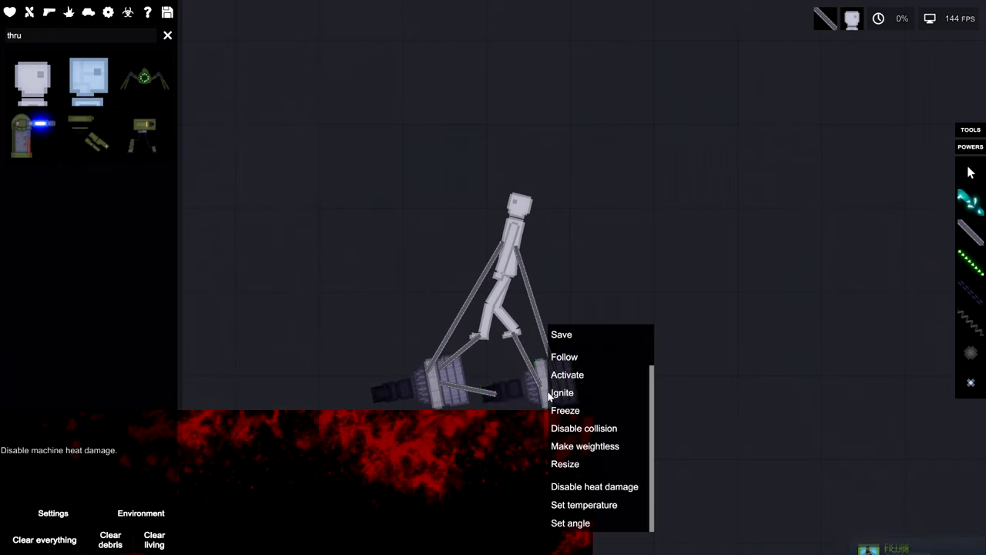
pyautogui.click(594, 486)
# Activate the left and right thrusters, then bring up the ragdoll torso's actions.
pyautogui.rightClick(454, 375)
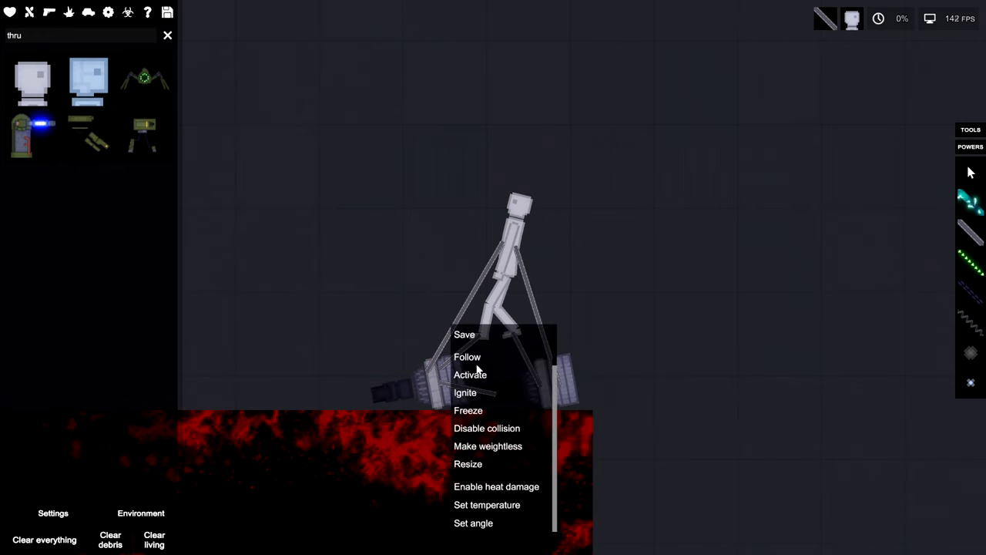
pyautogui.click(474, 374)
pyautogui.rightClick(549, 390)
pyautogui.click(564, 377)
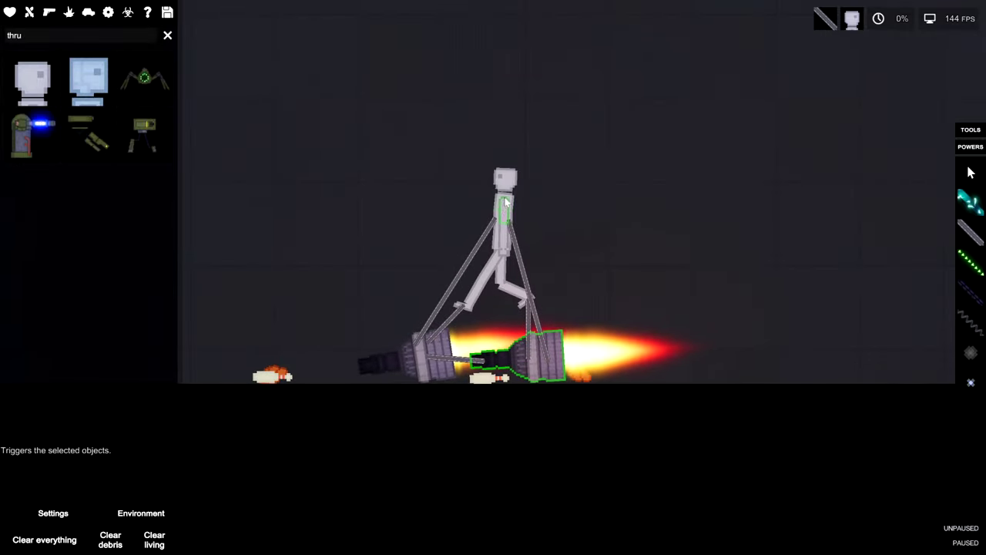
pyautogui.rightClick(507, 202)
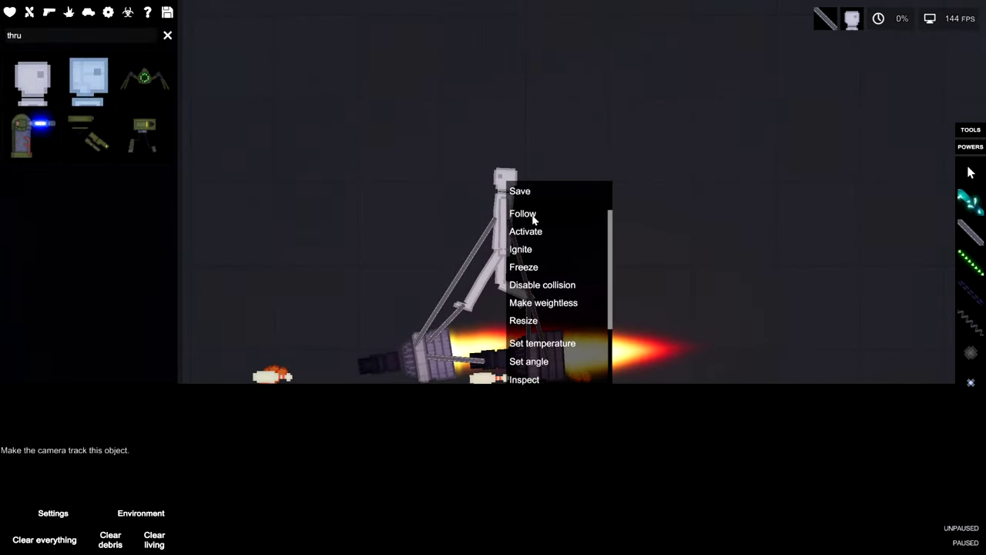
# Follow and launch the thruster rig, delete the debris, then spawn a walking human.
pyautogui.click(524, 213)
pyautogui.press('space')
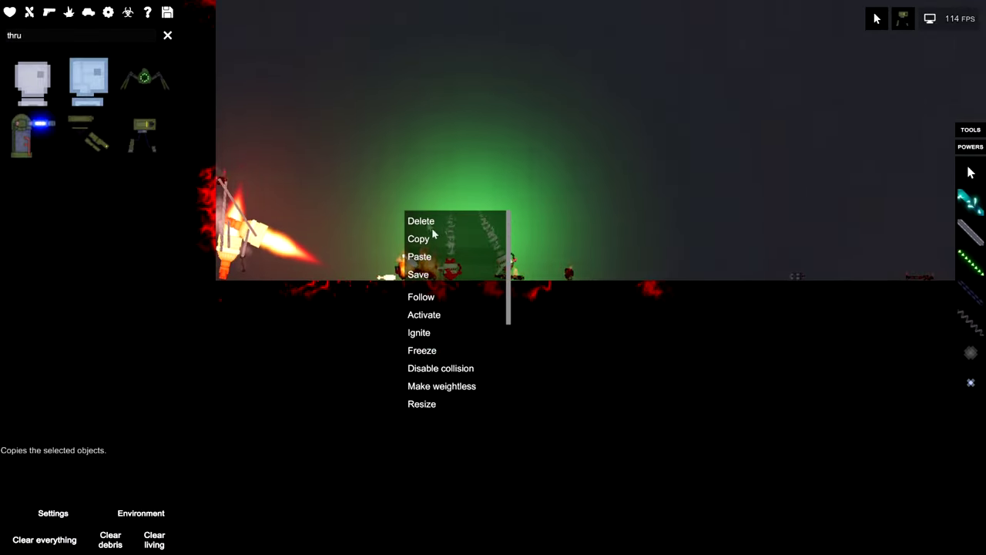
pyautogui.click(421, 221)
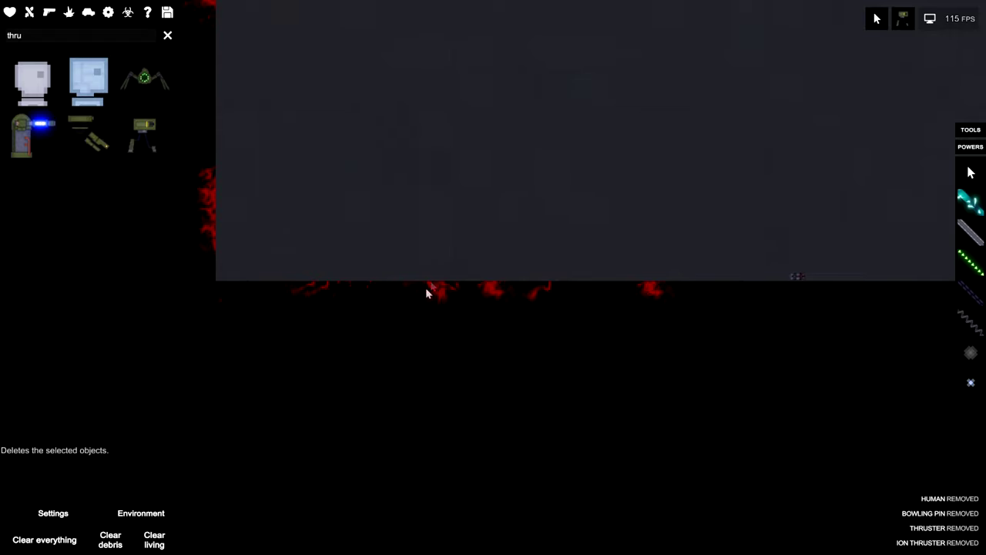
pyautogui.click(303, 243)
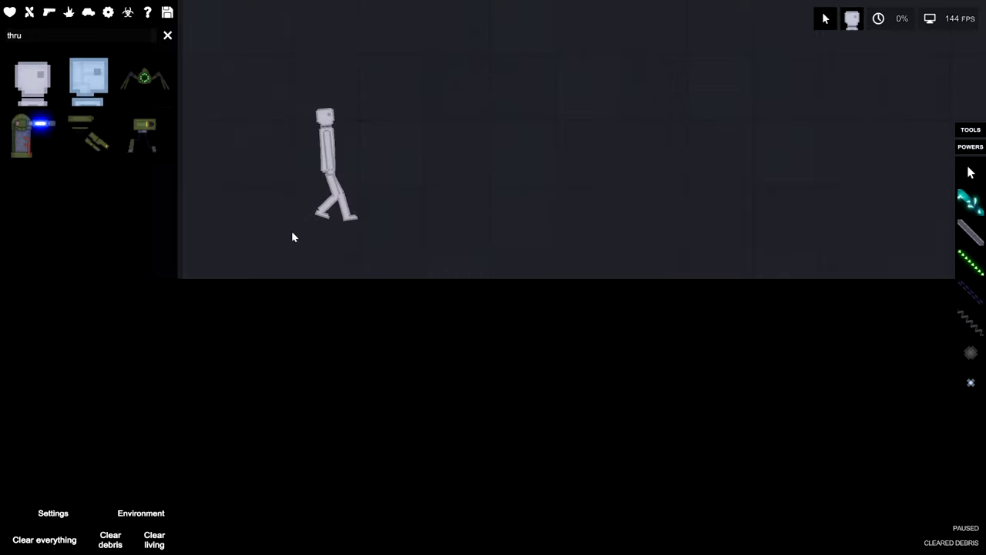
pyautogui.scroll(2, 352, 239)
# Frame the walking human and unpause the simulation.
pyautogui.moveTo(369, 254)
pyautogui.mouseDown()
pyautogui.moveTo(466, 330)
pyautogui.moveTo(499, 323)
pyautogui.mouseUp()
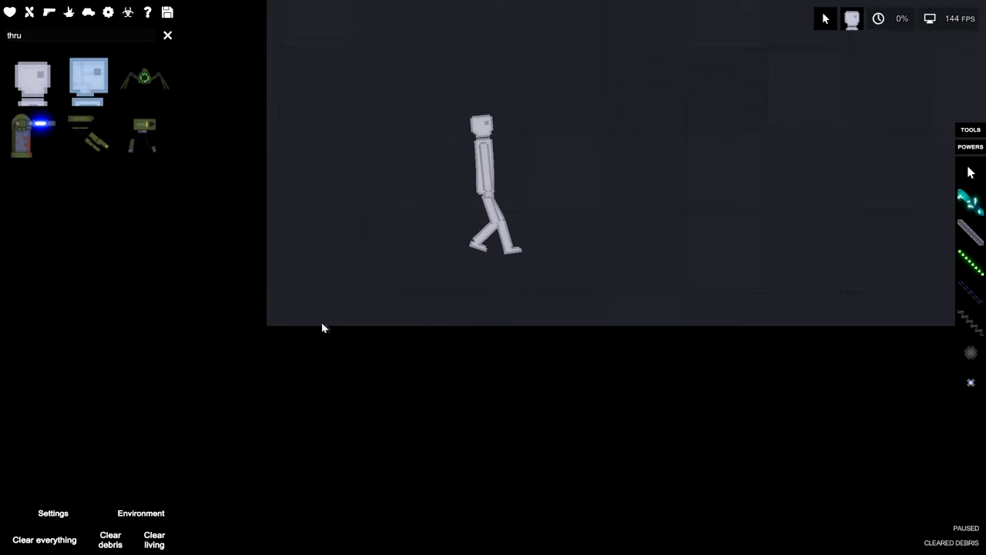
pyautogui.moveTo(443, 297); pyautogui.dragTo(423, 313)
pyautogui.press('space')
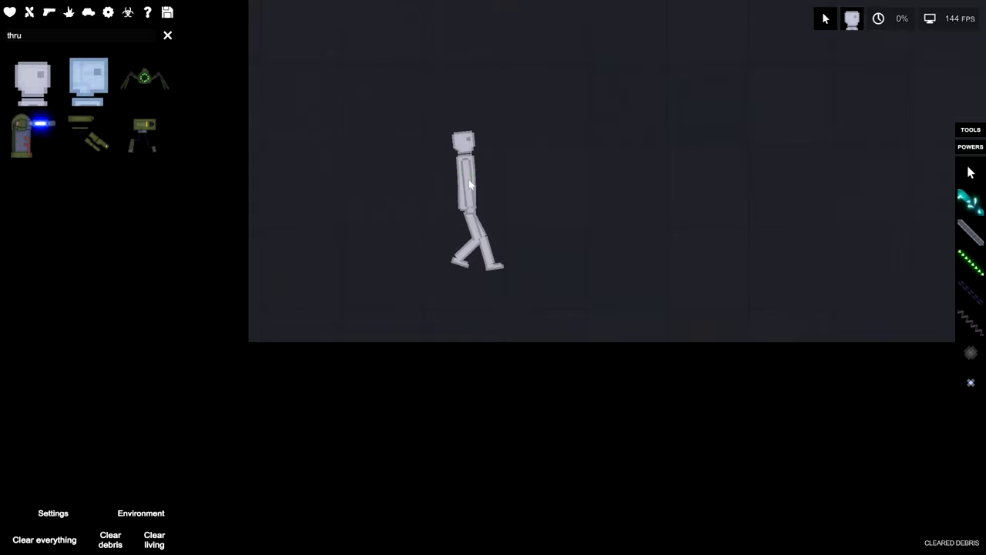
# Select the ragdoll with its thrusters, make the camera follow it, and fire the thrusters.
pyautogui.moveTo(424, 102); pyautogui.dragTo(545, 341)
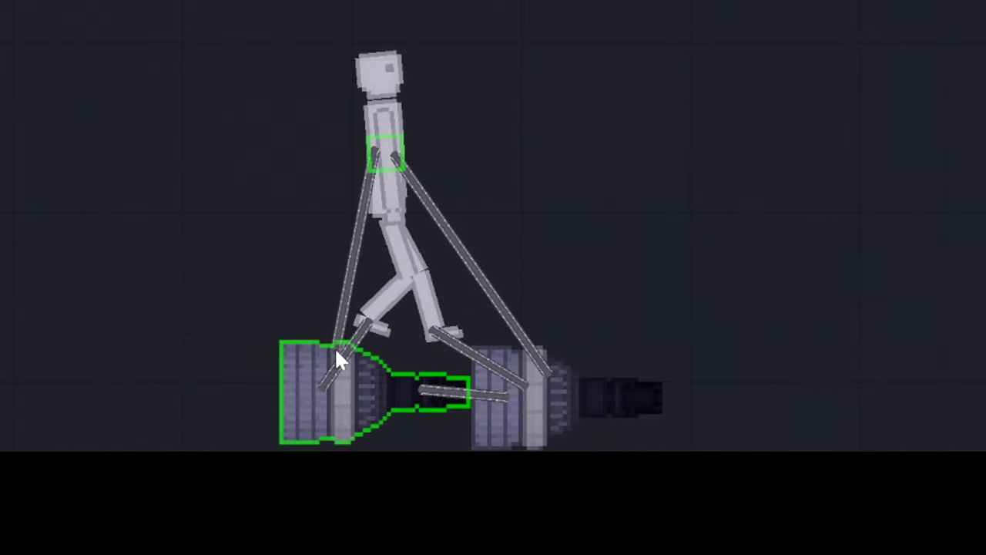
pyautogui.rightClick(394, 139)
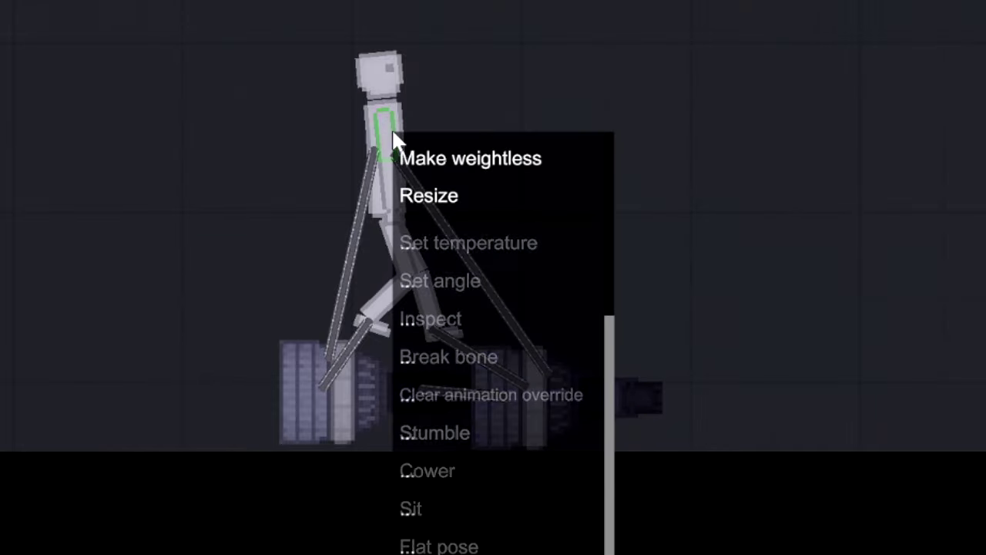
pyautogui.scroll(2, 447, 332)
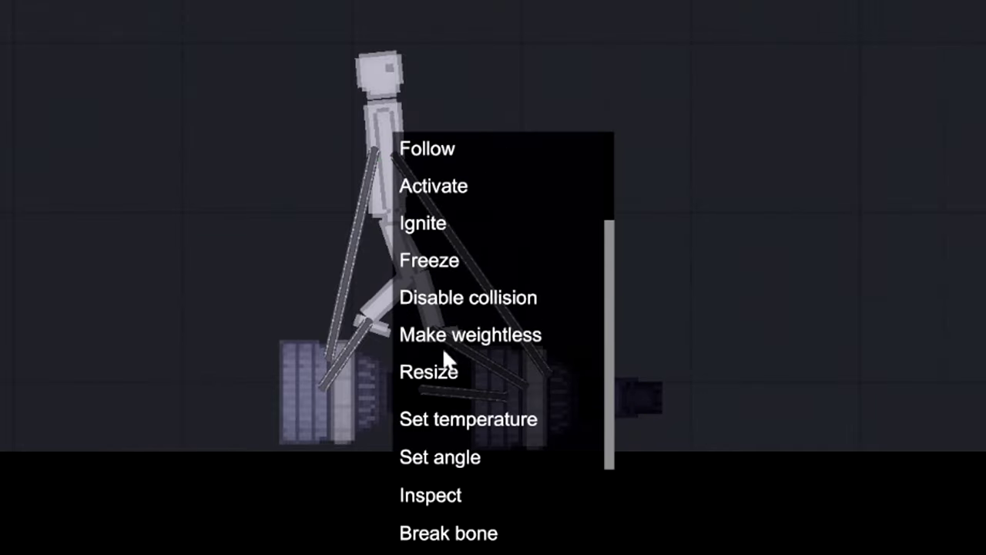
pyautogui.scroll(2, 451, 305)
pyautogui.click(452, 239)
pyautogui.rightClick(662, 416)
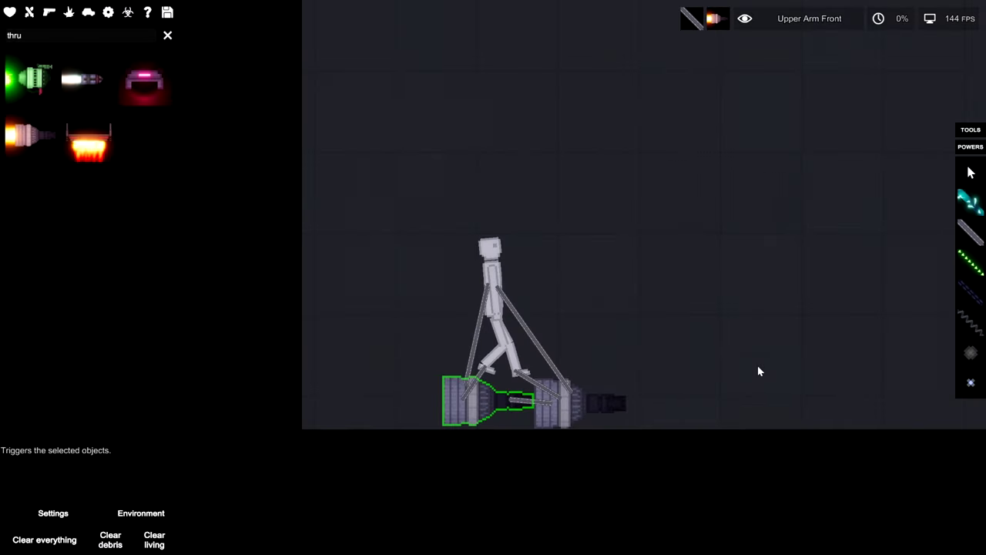
pyautogui.press('f')
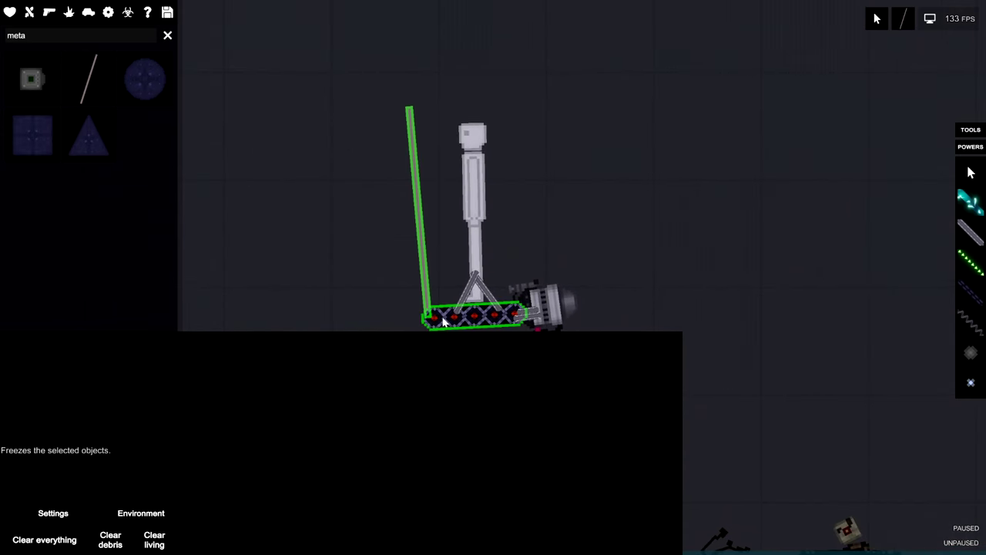
# Toggle Freeze on the pole, then activate and fire the rollerblade's engine.
pyautogui.rightClick(427, 282)
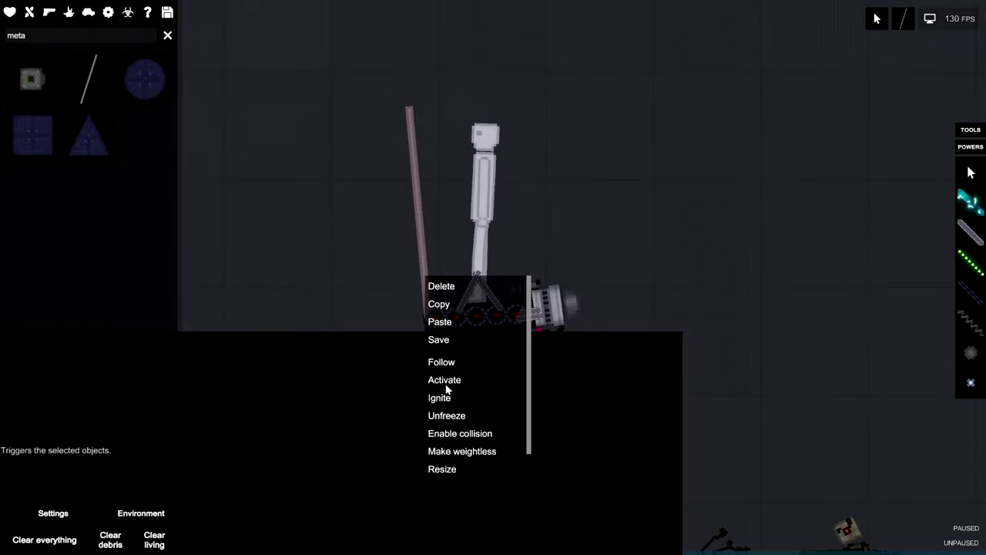
pyautogui.click(447, 416)
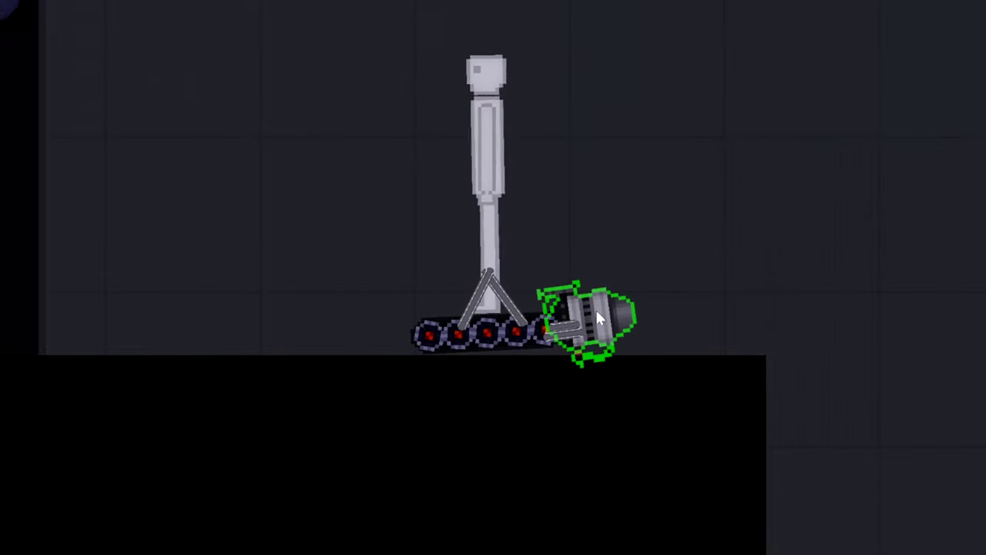
pyautogui.click(649, 330)
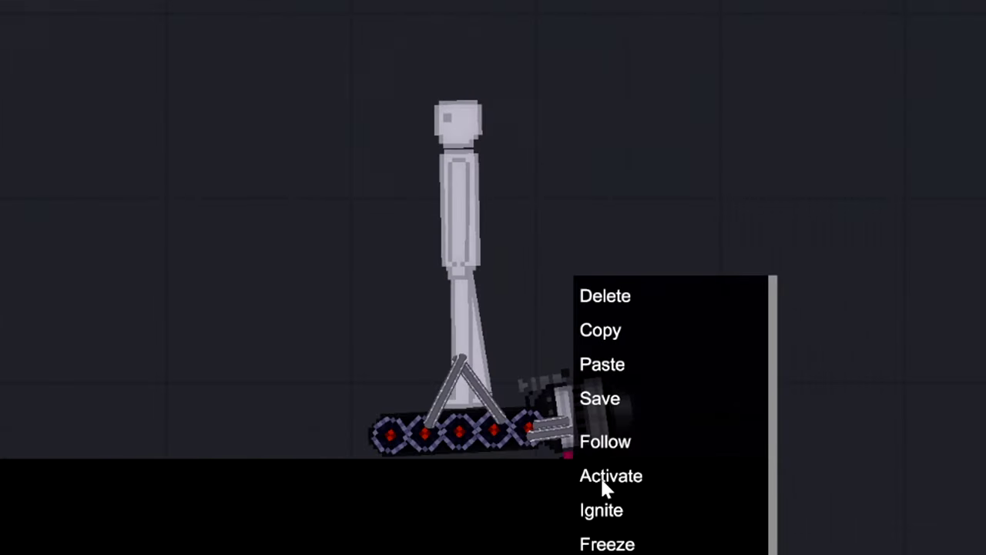
pyautogui.click(603, 475)
pyautogui.press('f')
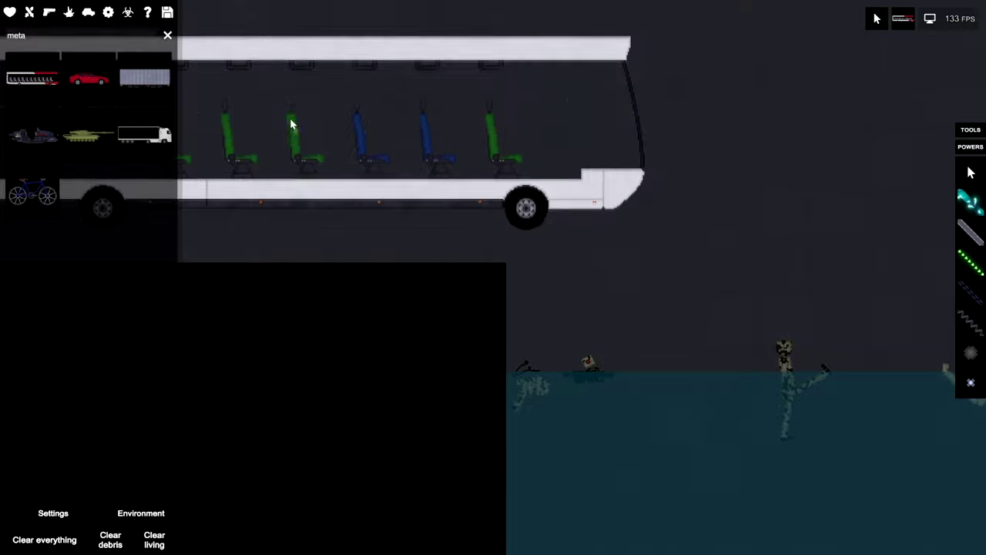
# Level the bus onto the ledge and let its passengers fall through it.
pyautogui.moveTo(398, 218)
pyautogui.mouseDown()
pyautogui.moveTo(559, 239)
pyautogui.moveTo(467, 260)
pyautogui.mouseUp()
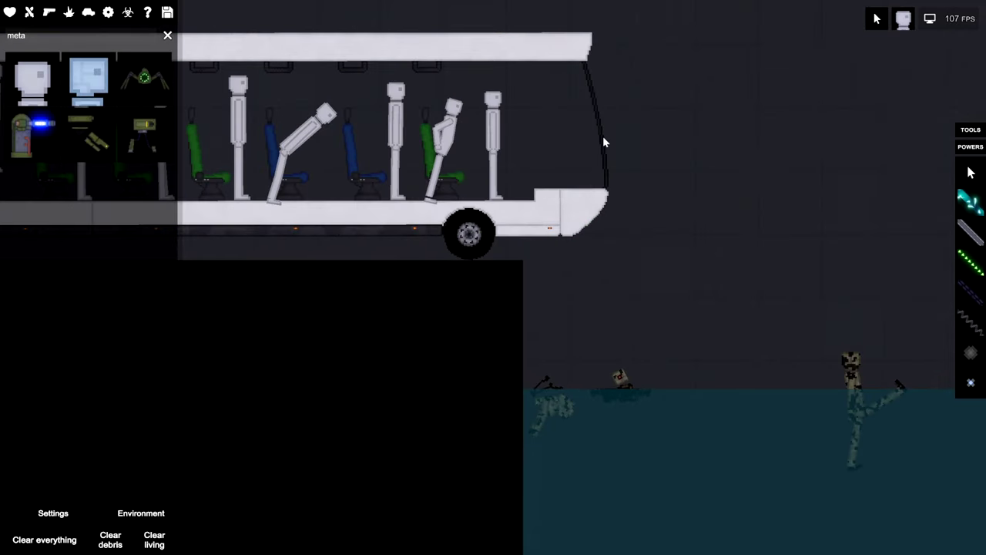
pyautogui.rightClick(603, 141)
pyautogui.click(632, 298)
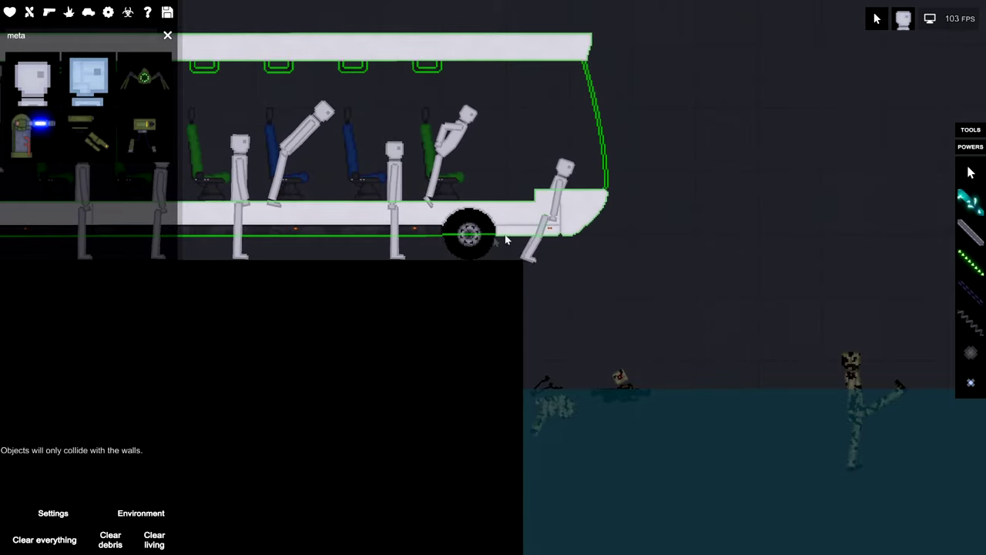
# Pan over the water and set the bus driving forward off the ledge.
pyautogui.moveTo(506, 240); pyautogui.dragTo(636, 235)
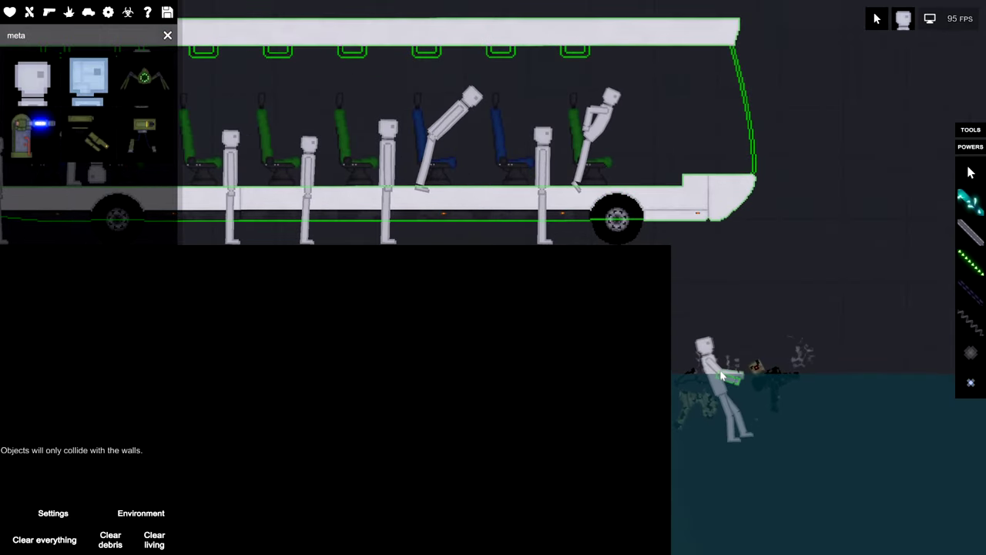
pyautogui.moveTo(804, 299)
pyautogui.mouseDown()
pyautogui.moveTo(645, 230)
pyautogui.moveTo(368, 175)
pyautogui.moveTo(774, 154)
pyautogui.moveTo(370, 91)
pyautogui.mouseUp()
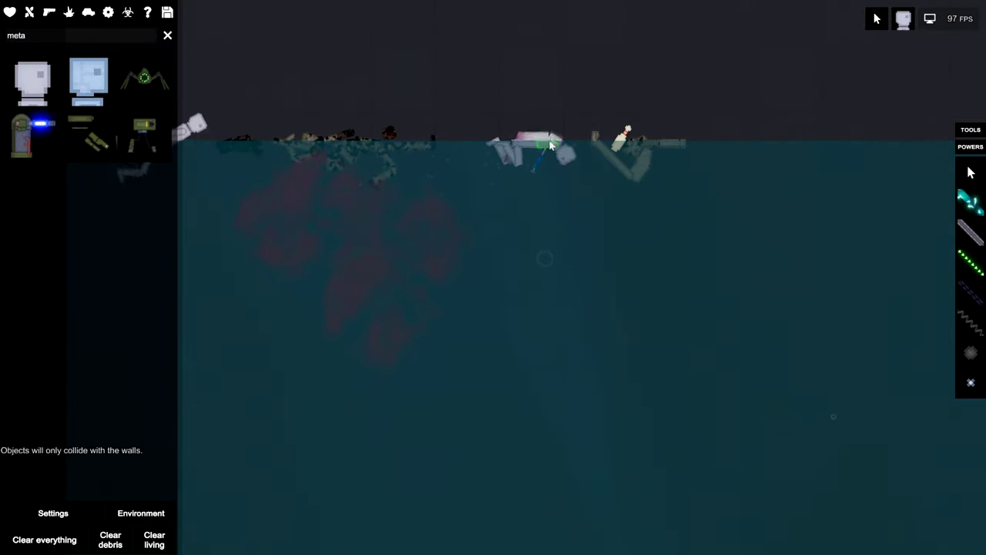
pyautogui.moveTo(405, 213); pyautogui.dragTo(490, 132)
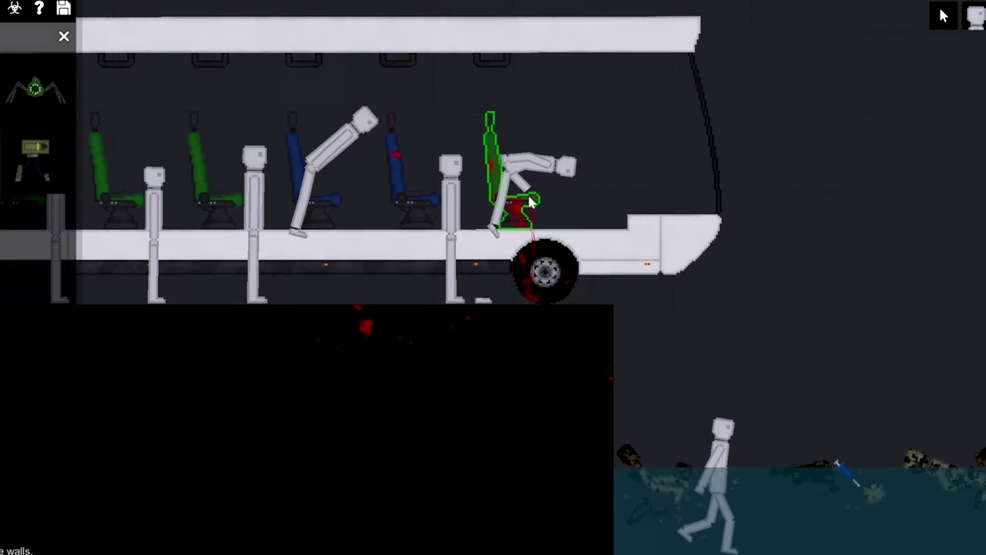
pyautogui.rightClick(407, 260)
pyautogui.click(423, 383)
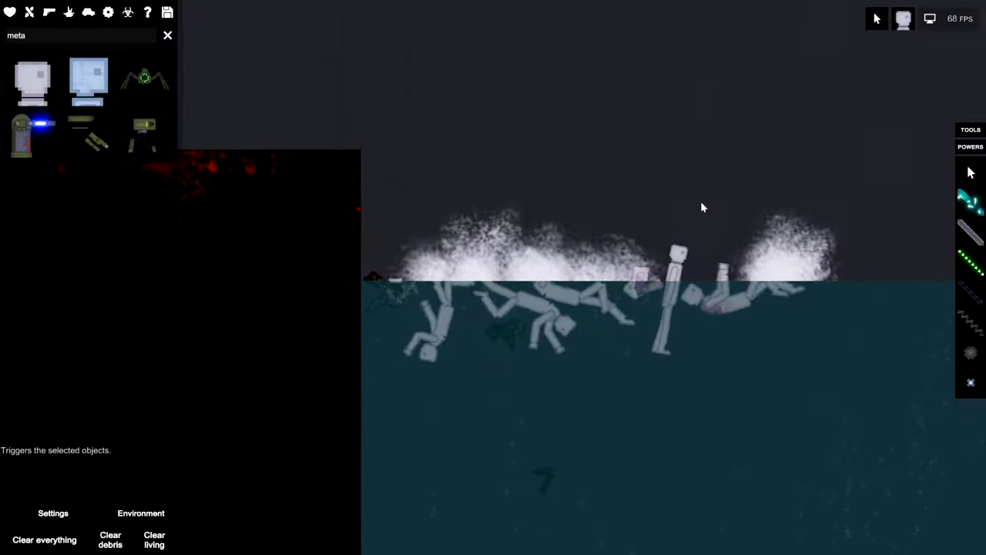
pyautogui.scroll(-3, 643, 195)
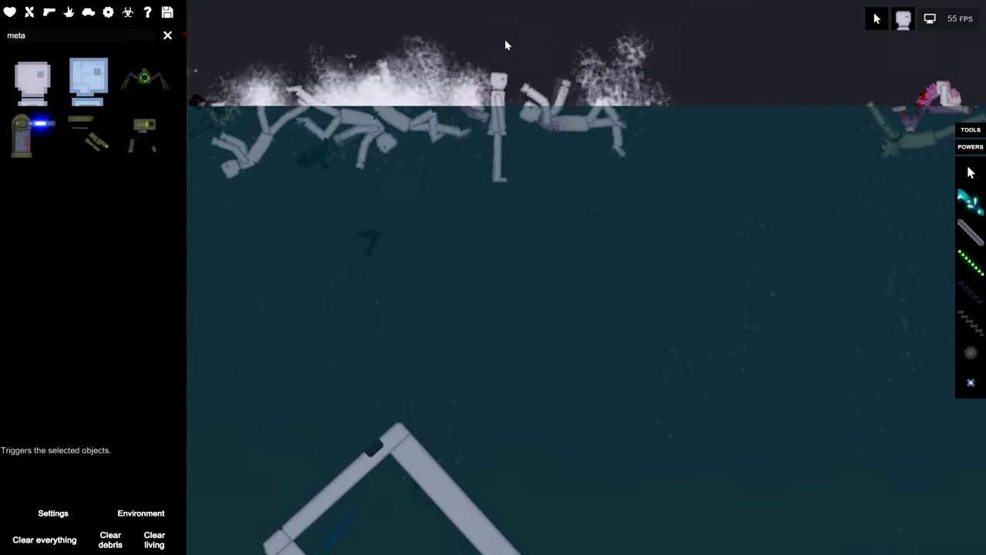
pyautogui.scroll(3, 524, 139)
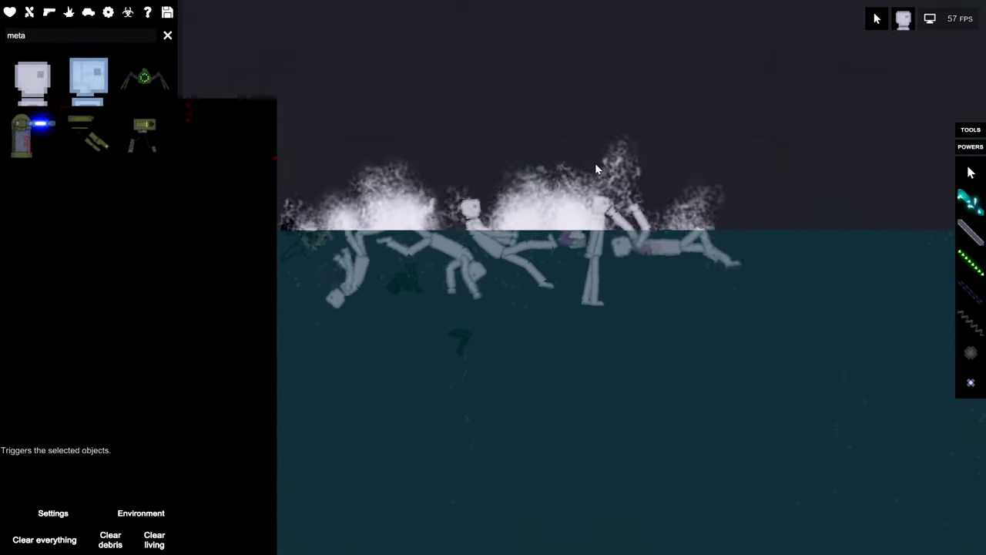
pyautogui.scroll(-2, 595, 163)
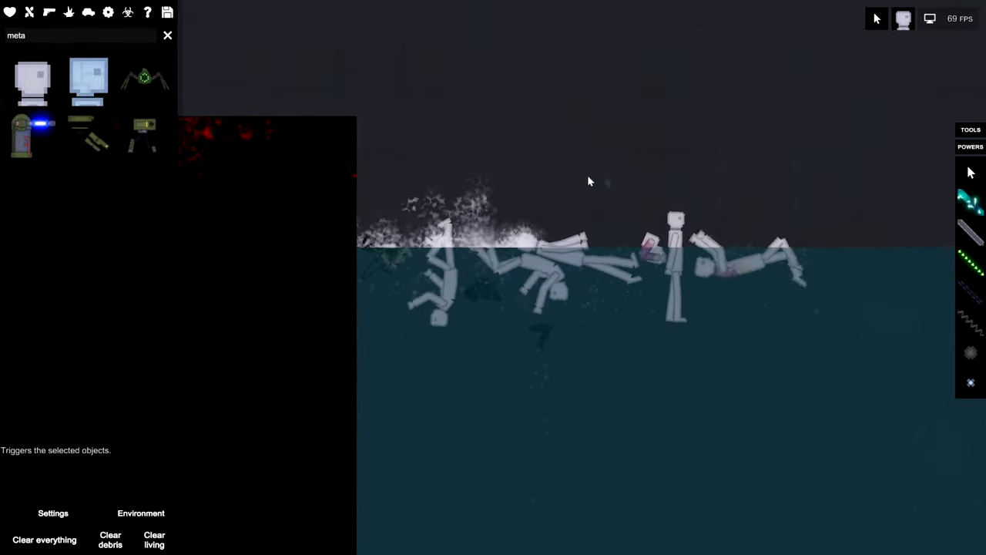
pyautogui.scroll(5, 584, 165)
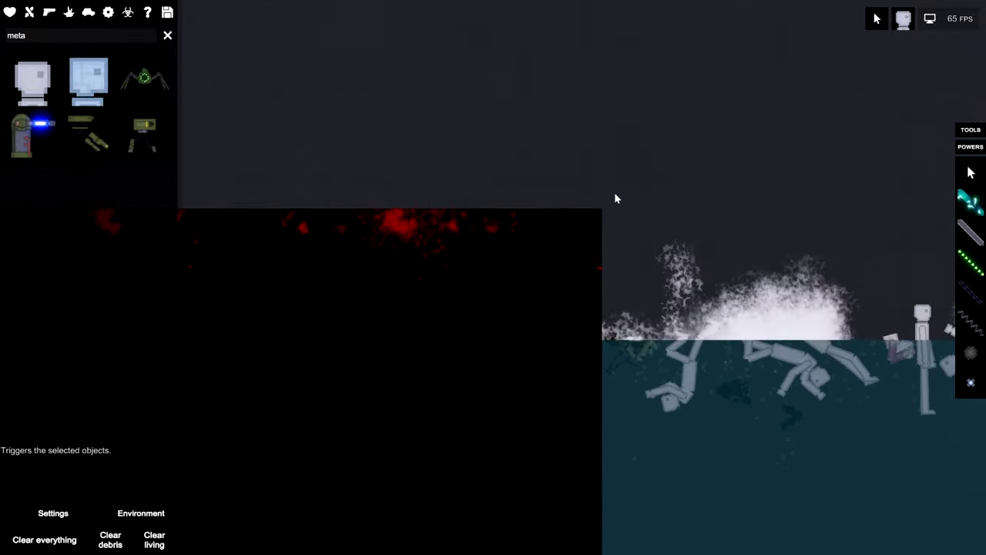
pyautogui.moveTo(507, 136); pyautogui.dragTo(592, 262)
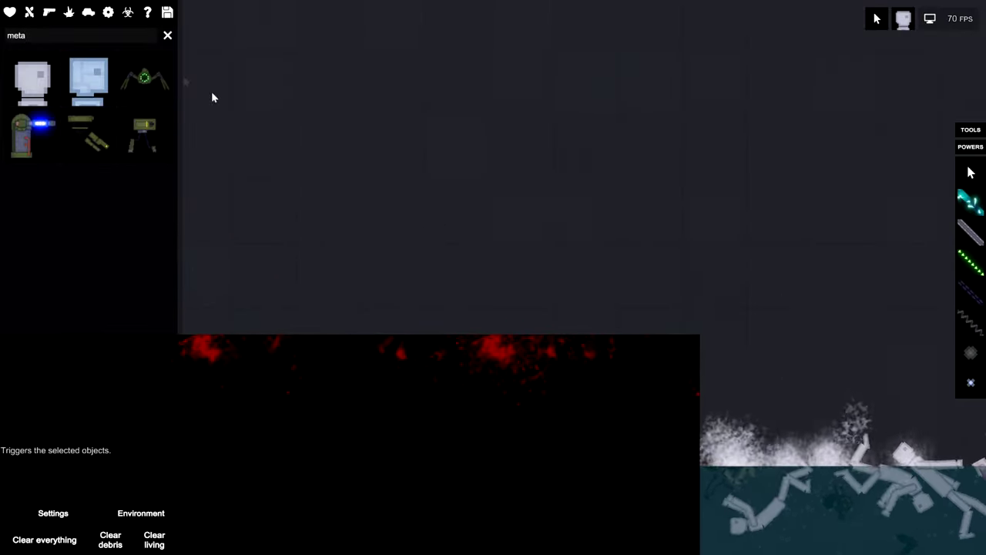
pyautogui.click(88, 12)
# Spawn a bus full of humans and add an explosive barrel to its floor.
pyautogui.click(33, 80)
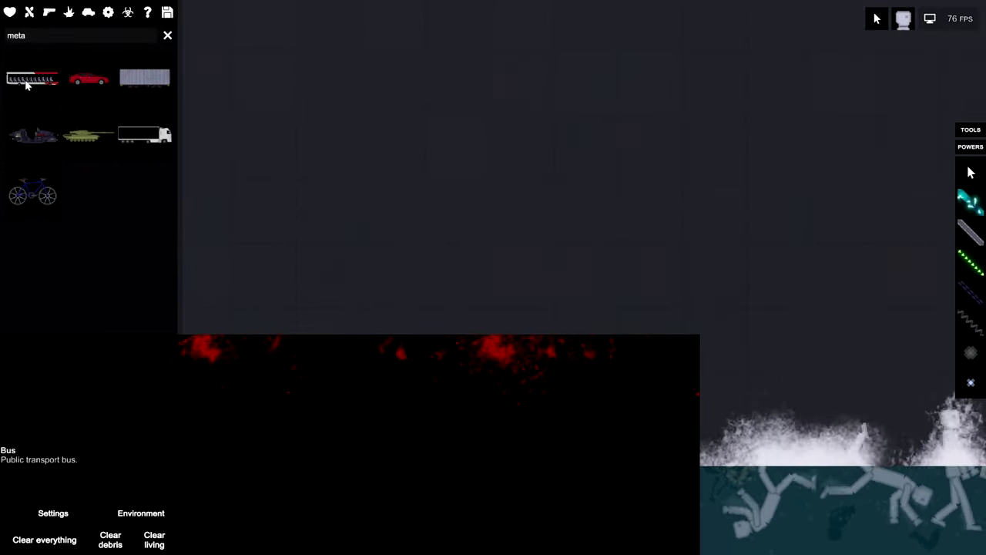
pyautogui.click(505, 215)
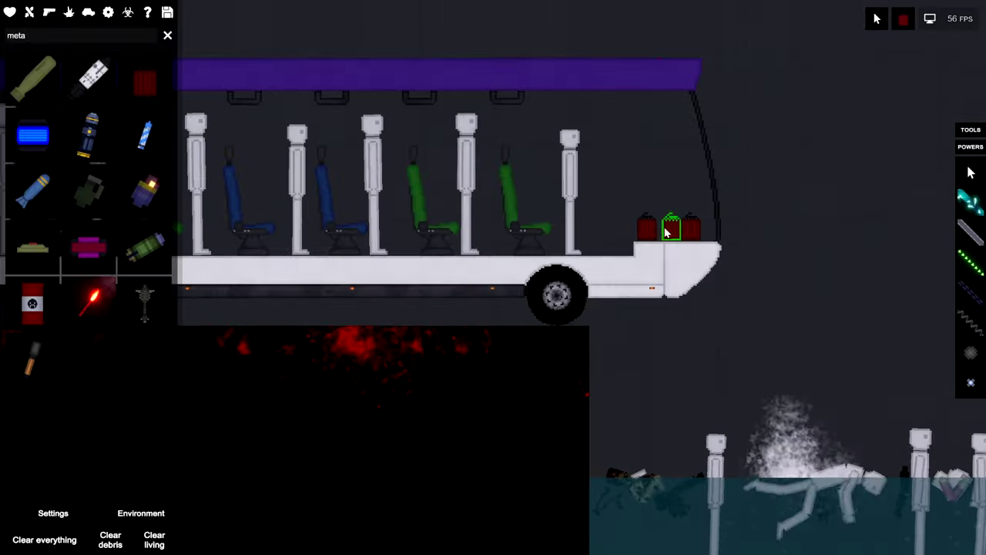
pyautogui.click(601, 231)
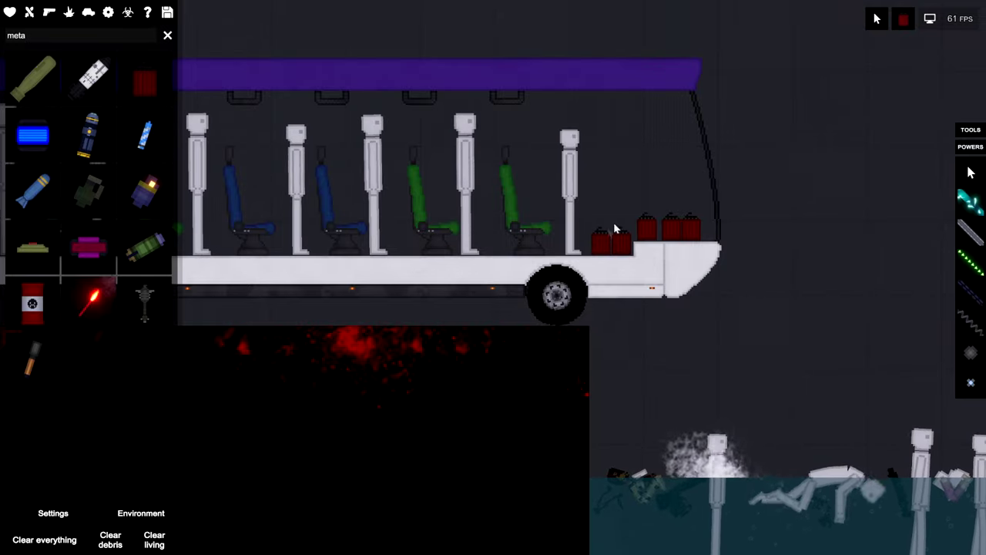
pyautogui.scroll(1, 623, 154)
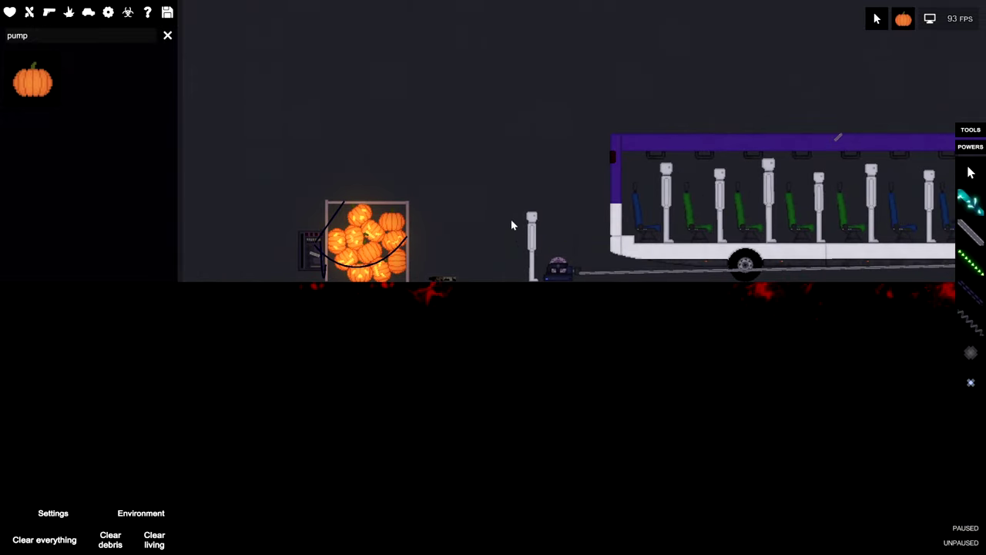
pyautogui.scroll(2, 554, 239)
pyautogui.scroll(2, 554, 237)
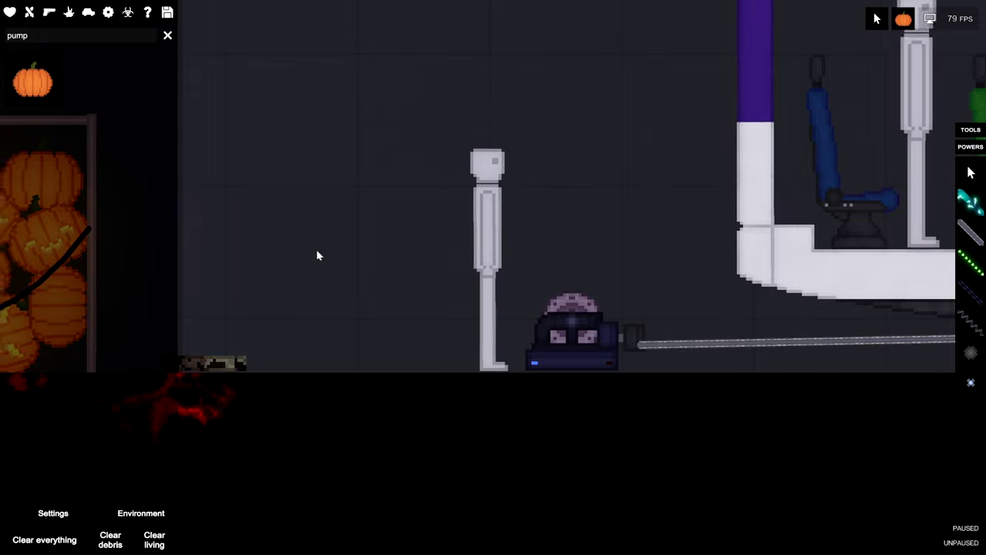
# Pan over to the pumpkin crate and select a pumpkin inside it.
pyautogui.press('a')
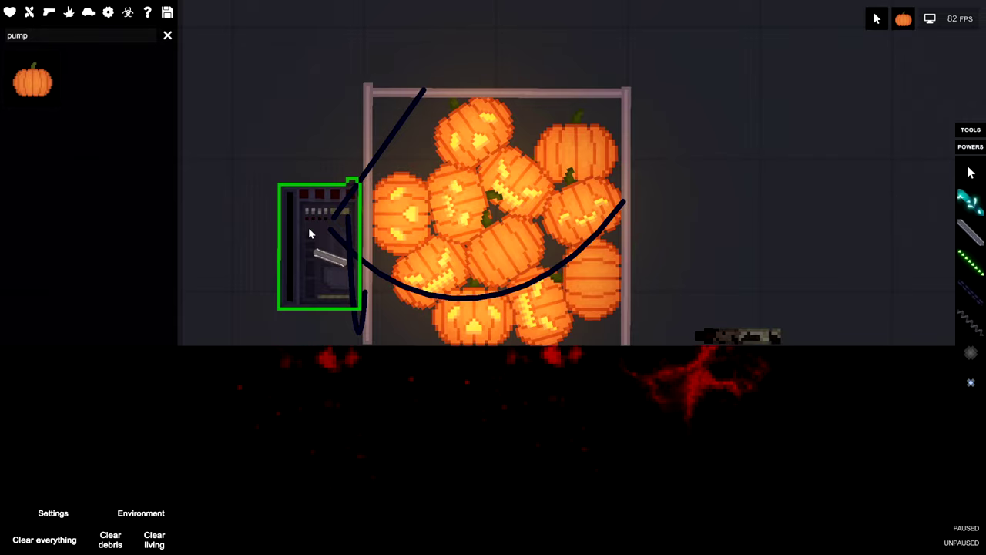
pyautogui.scroll(-2, 571, 199)
pyautogui.scroll(-3, 571, 198)
pyautogui.scroll(2, 578, 177)
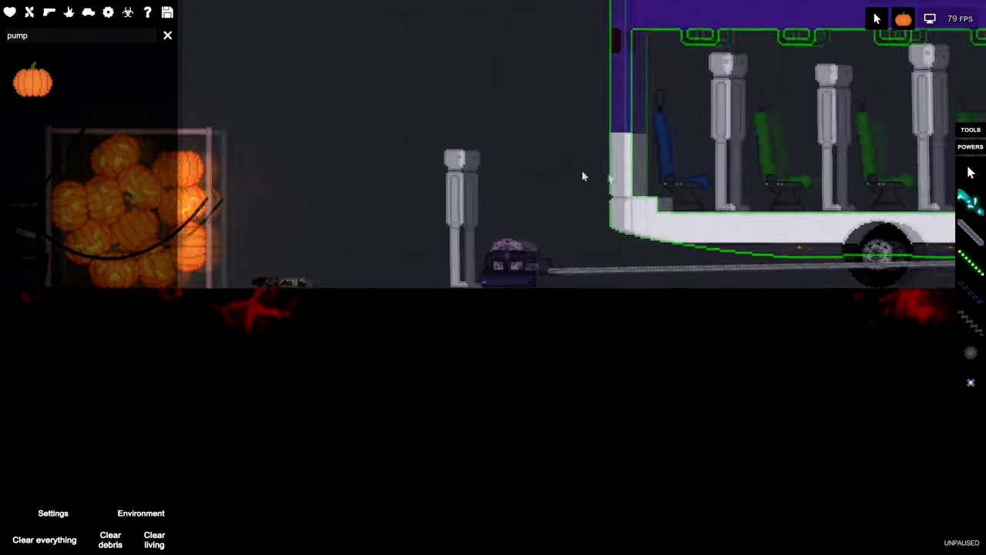
pyautogui.scroll(4, 570, 162)
pyautogui.scroll(-3, 567, 150)
pyautogui.scroll(2, 520, 206)
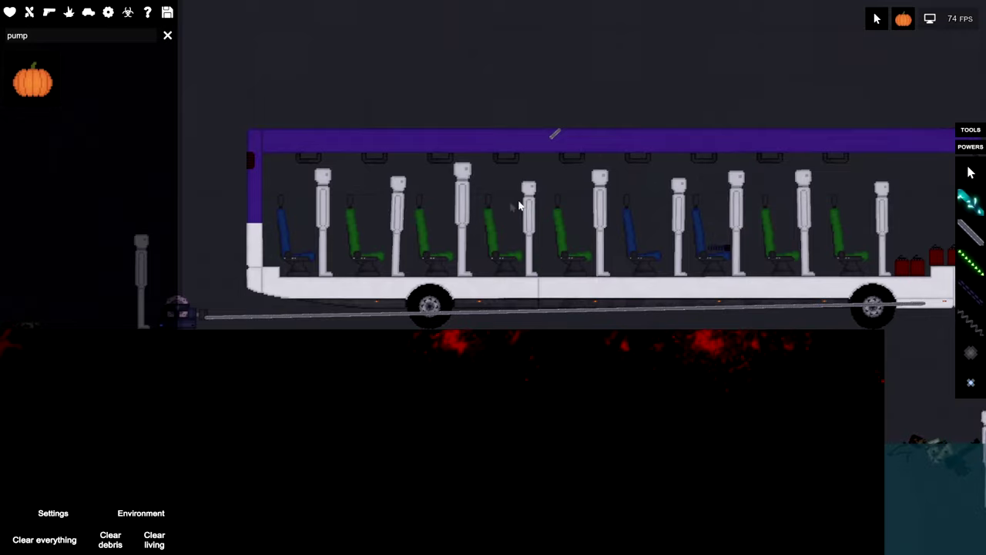
pyautogui.scroll(-3, 628, 221)
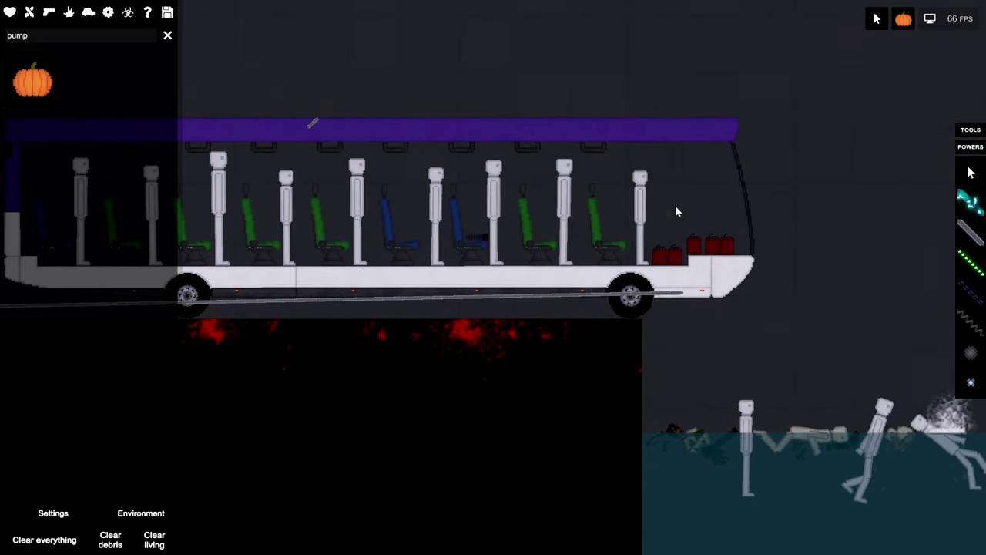
pyautogui.scroll(2, 675, 205)
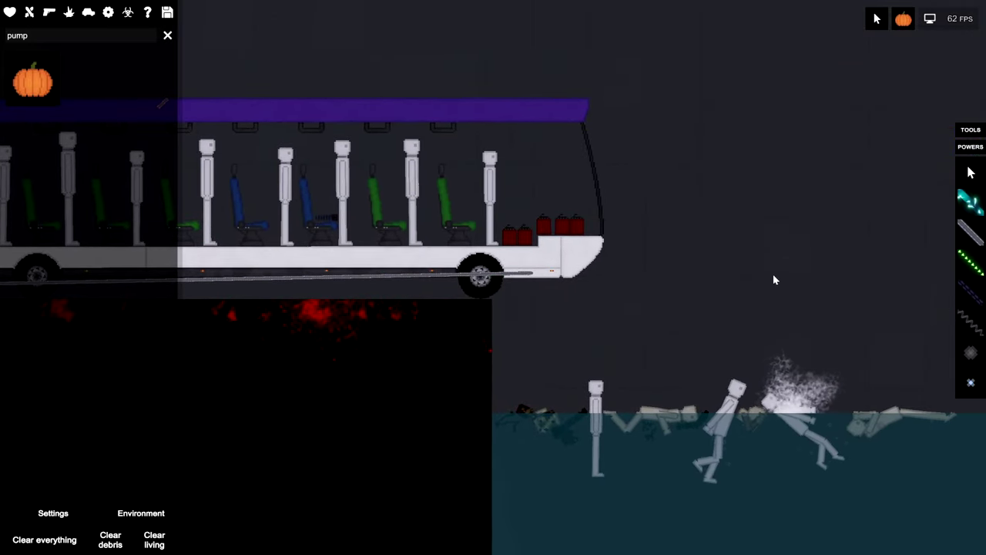
pyautogui.scroll(-3, 774, 279)
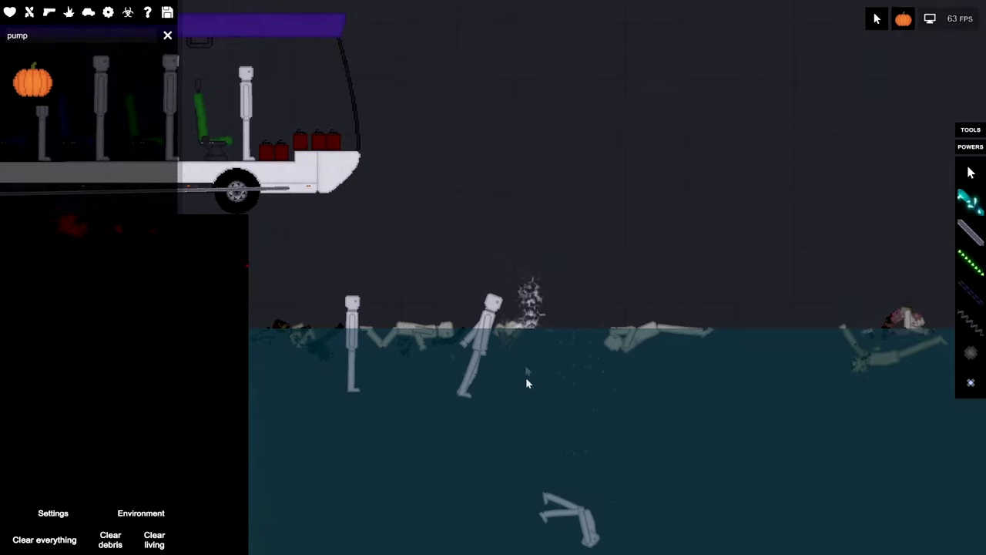
pyautogui.scroll(3, 401, 216)
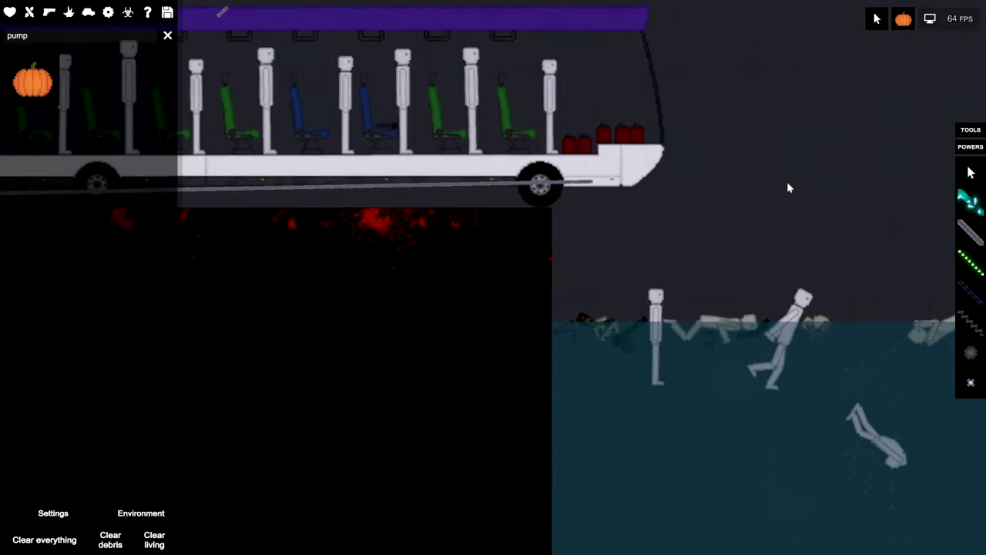
pyautogui.scroll(2, 787, 181)
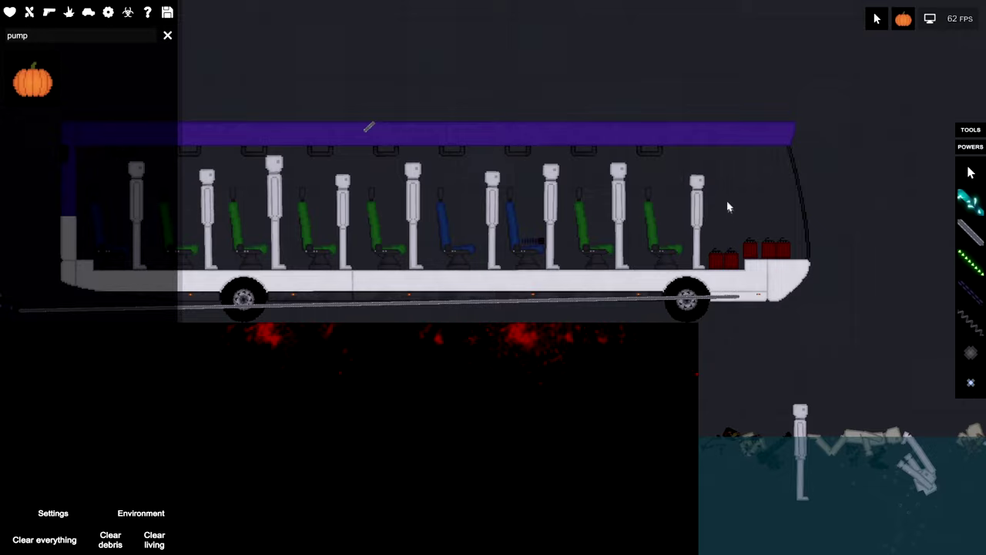
pyautogui.press('a')
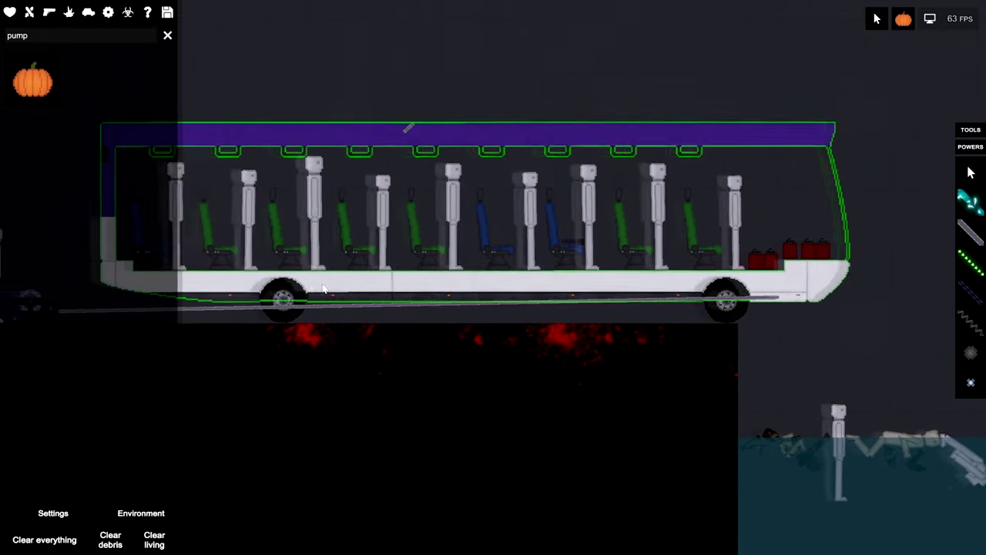
pyautogui.scroll(-2, 269, 297)
pyautogui.scroll(2, 463, 232)
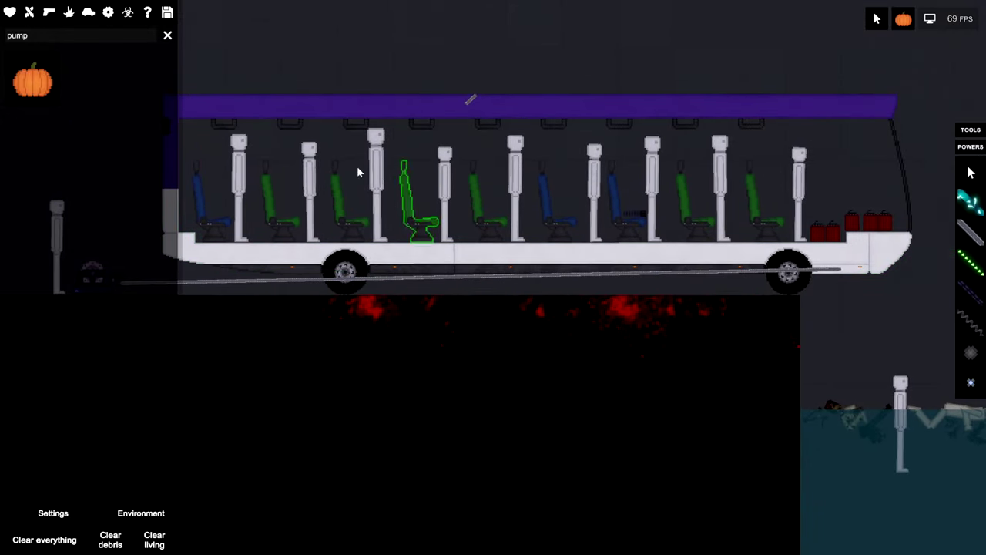
pyautogui.scroll(-2, 440, 85)
pyautogui.scroll(-2, 385, 85)
pyautogui.press('a')
pyautogui.scroll(2, 623, 115)
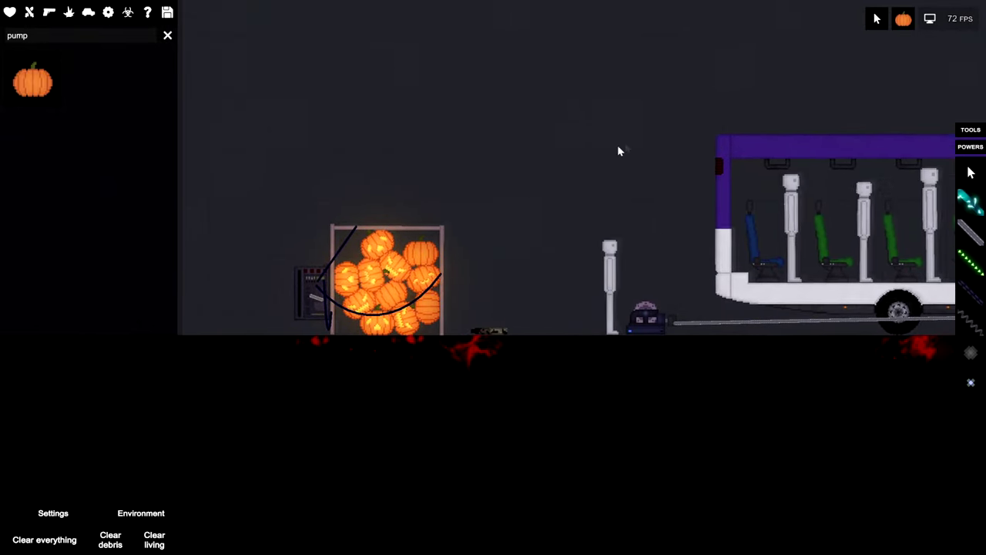
pyautogui.scroll(1, 618, 145)
pyautogui.click(428, 268)
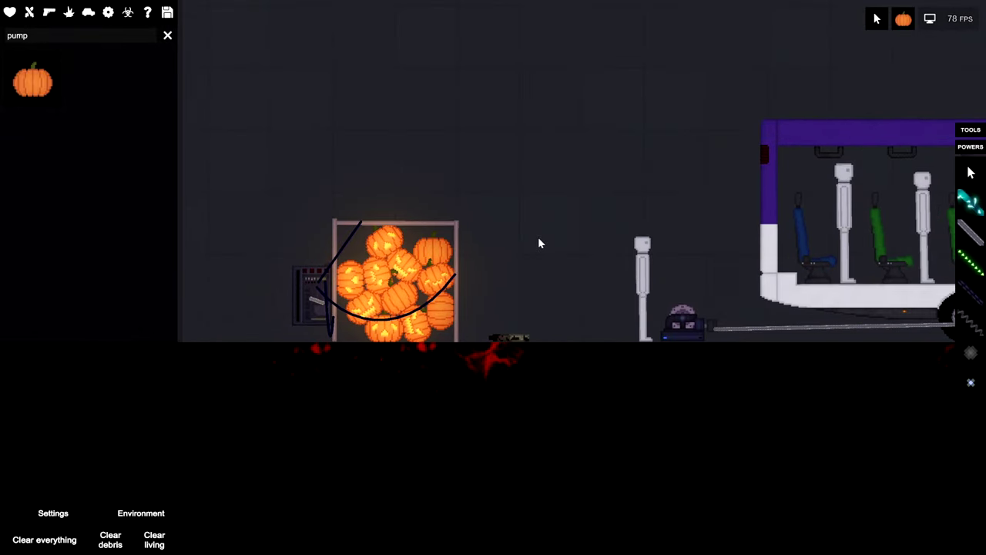
# Set the human on the ledge walking while the bus sinks nose-first.
pyautogui.press('d')
pyautogui.scroll(1, 589, 243)
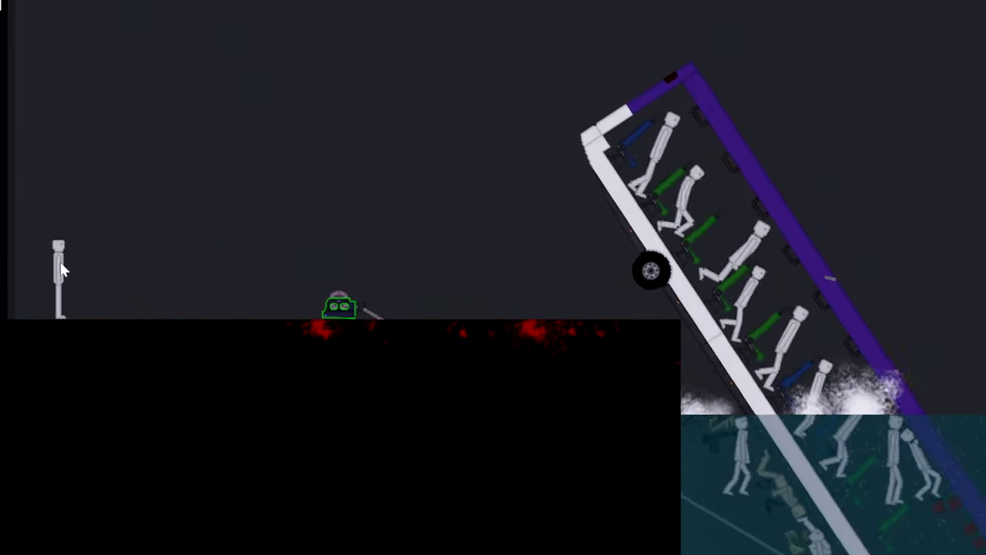
pyautogui.rightClick(116, 331)
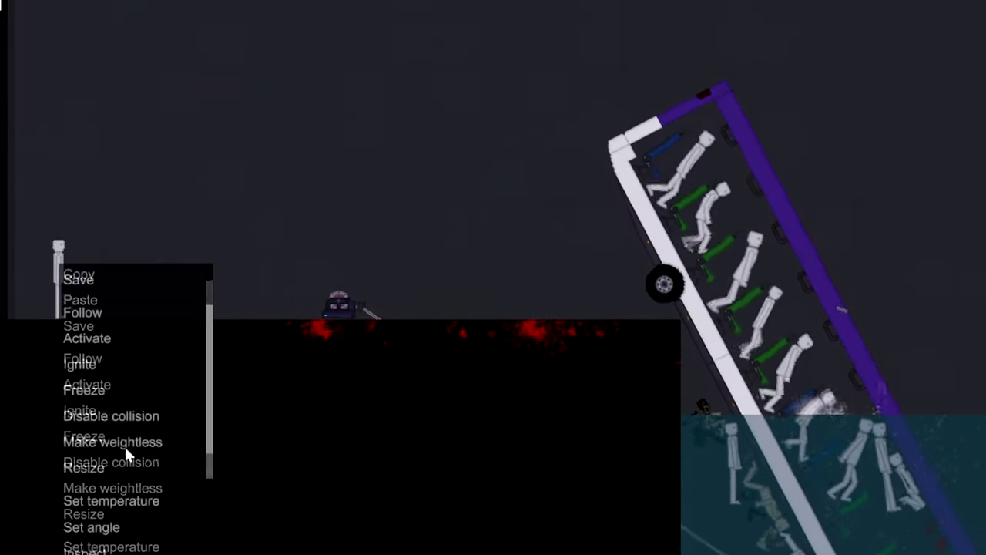
pyautogui.scroll(-3, 124, 444)
pyautogui.click(77, 536)
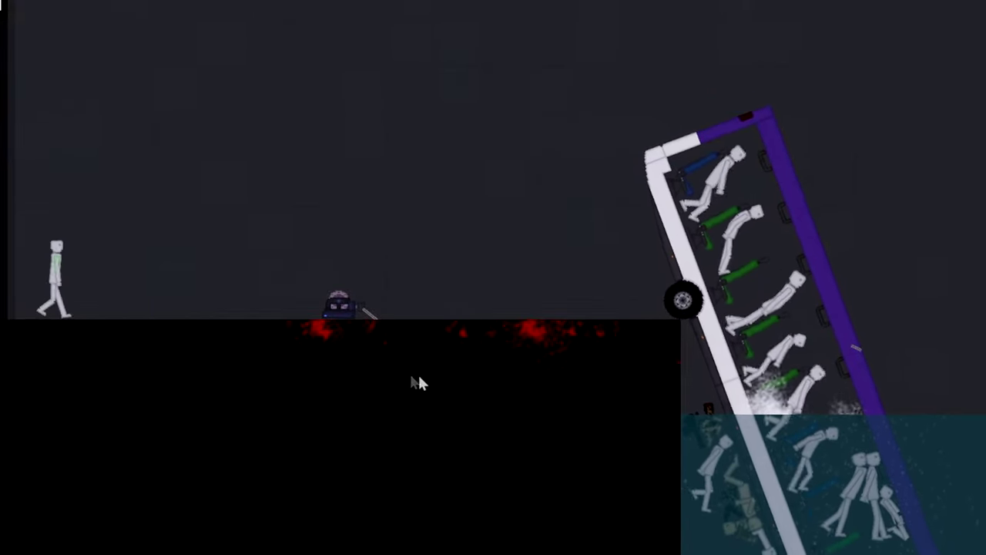
pyautogui.scroll(3, 409, 381)
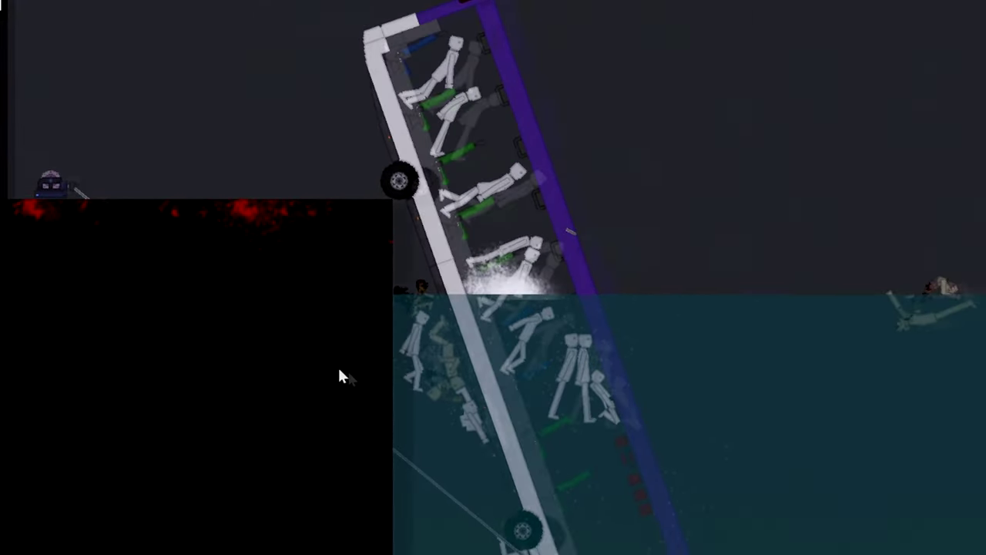
pyautogui.moveTo(337, 365); pyautogui.dragTo(413, 463)
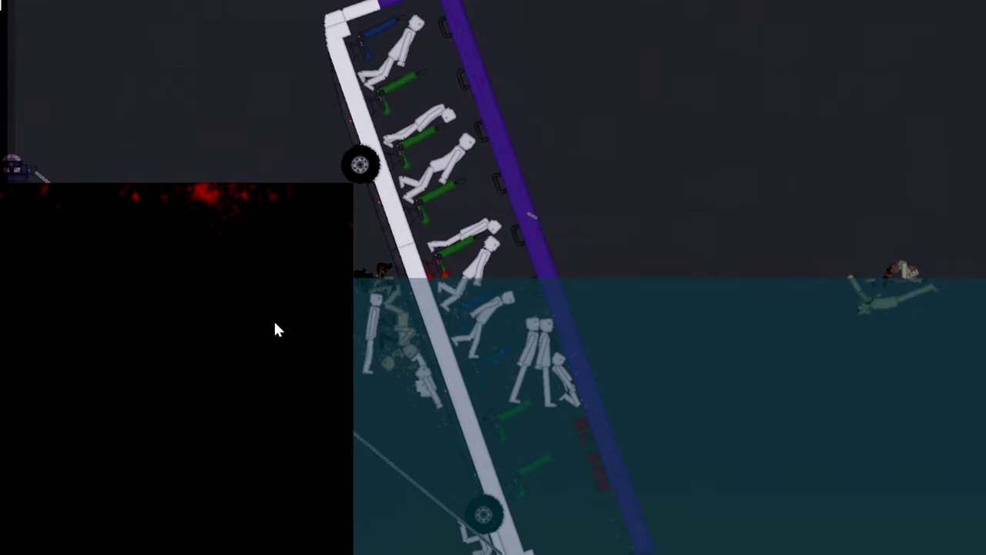
pyautogui.scroll(-3, 366, 270)
pyautogui.moveTo(367, 269); pyautogui.dragTo(302, 275)
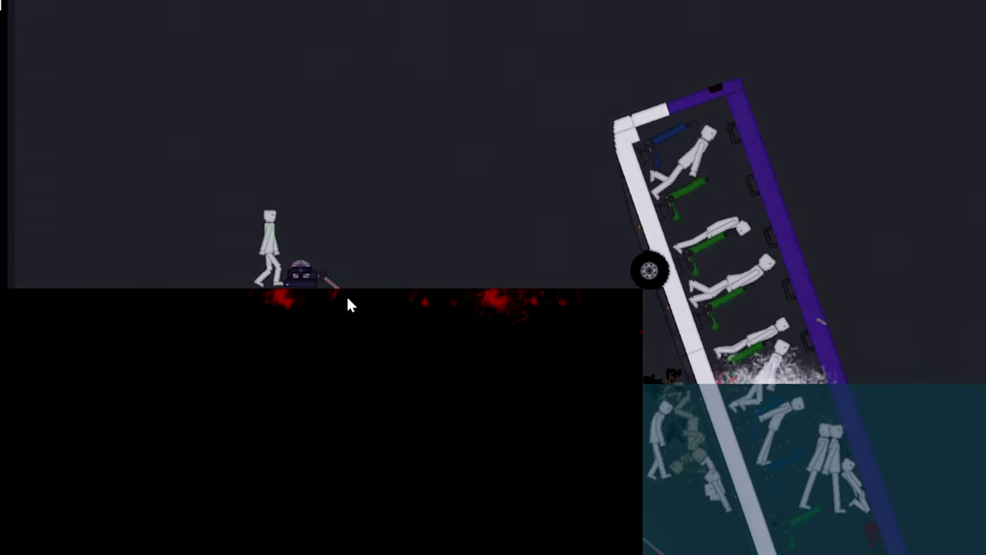
pyautogui.scroll(3, 316, 317)
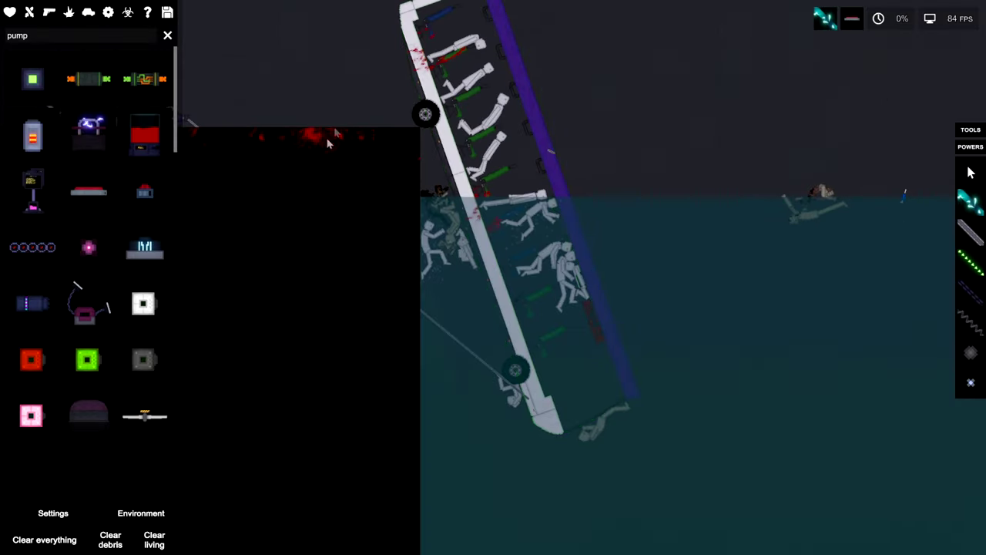
# Pan to the sunken bus and ignite the explosives inside it.
pyautogui.moveTo(351, 95)
pyautogui.mouseDown()
pyautogui.moveTo(616, 131)
pyautogui.moveTo(561, 230)
pyautogui.mouseUp()
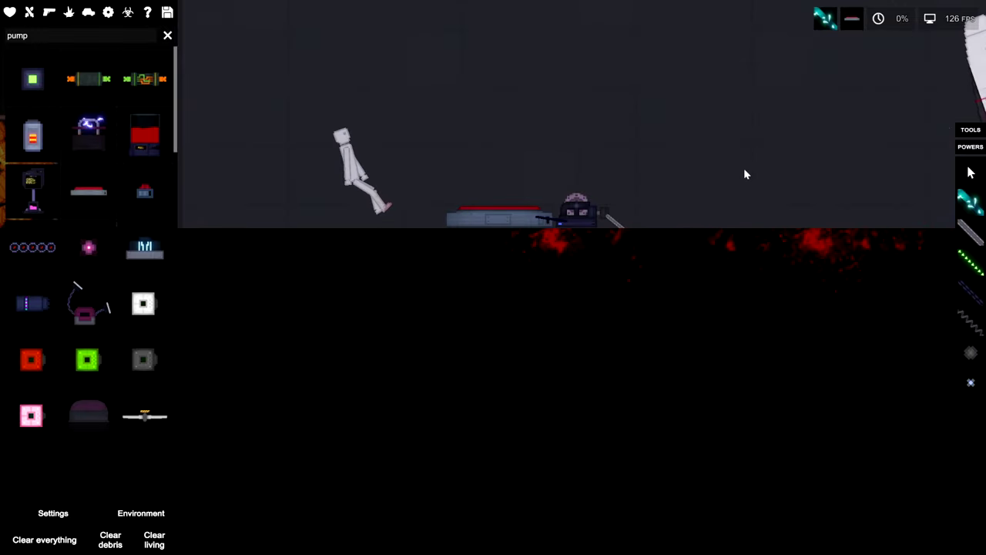
pyautogui.moveTo(743, 174)
pyautogui.mouseDown()
pyautogui.moveTo(585, 153)
pyautogui.moveTo(386, 151)
pyautogui.moveTo(509, 176)
pyautogui.mouseUp()
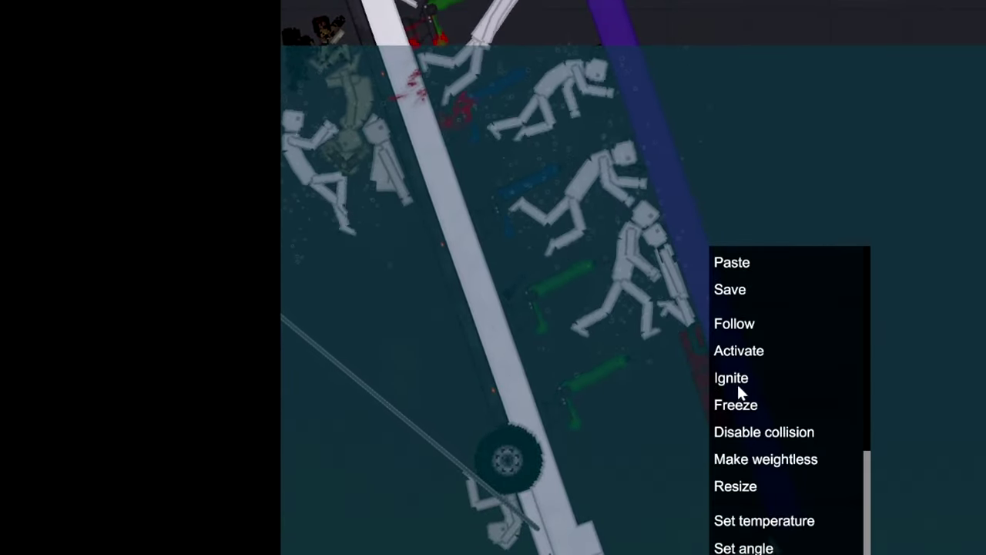
pyautogui.click(744, 350)
pyautogui.scroll(-3, 493, 184)
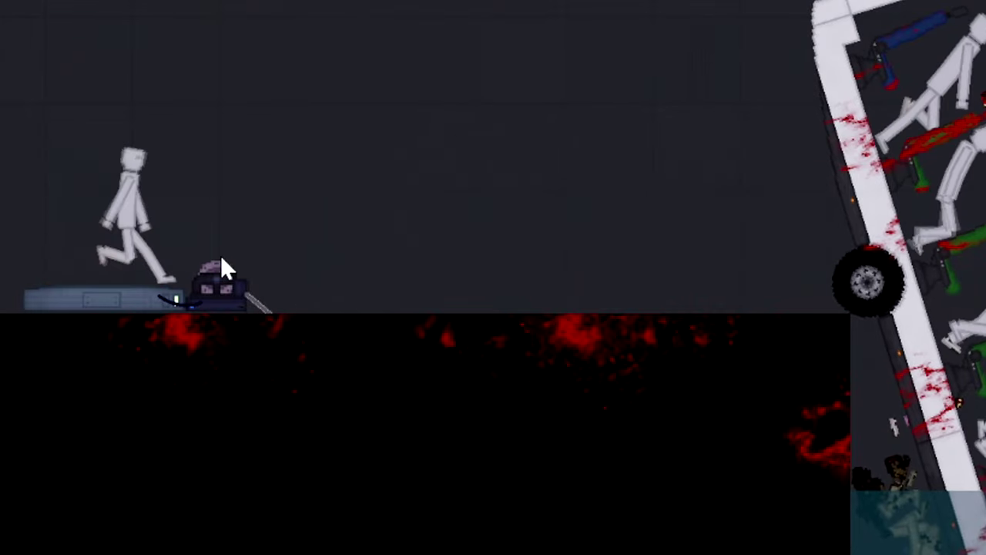
# Activate the small launcher twice to fling the ragdoll, then view the water surface.
pyautogui.click(229, 283)
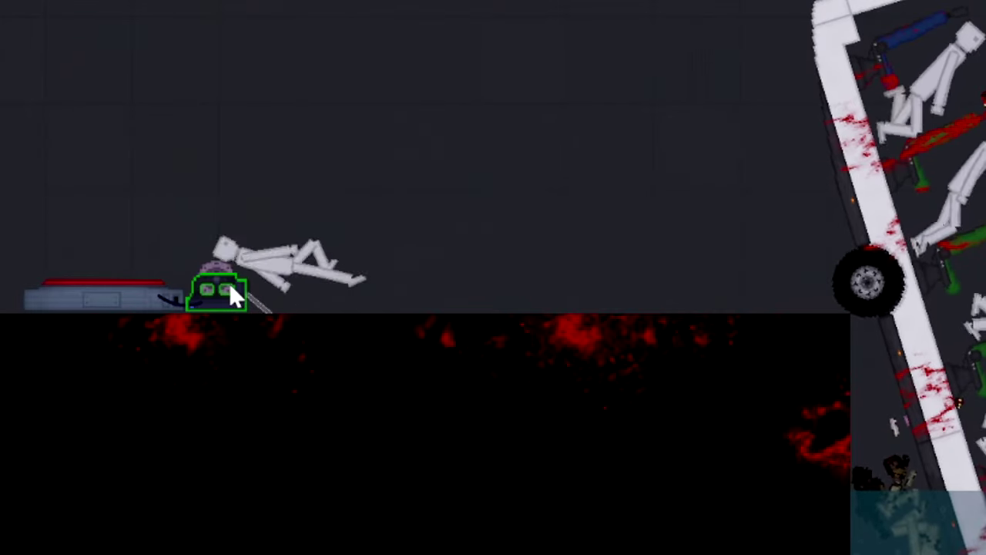
pyautogui.rightClick(229, 283)
pyautogui.click(301, 447)
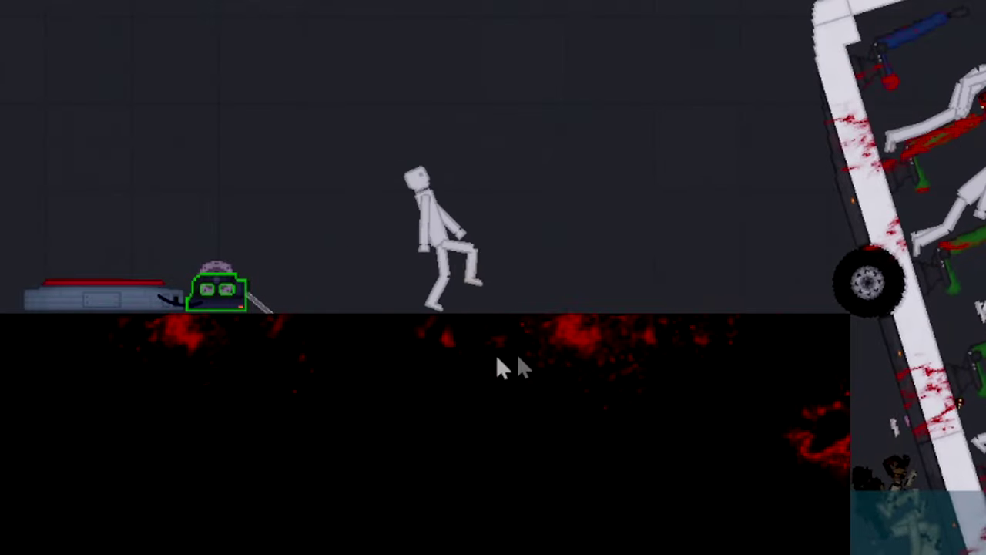
pyautogui.scroll(2, 259, 287)
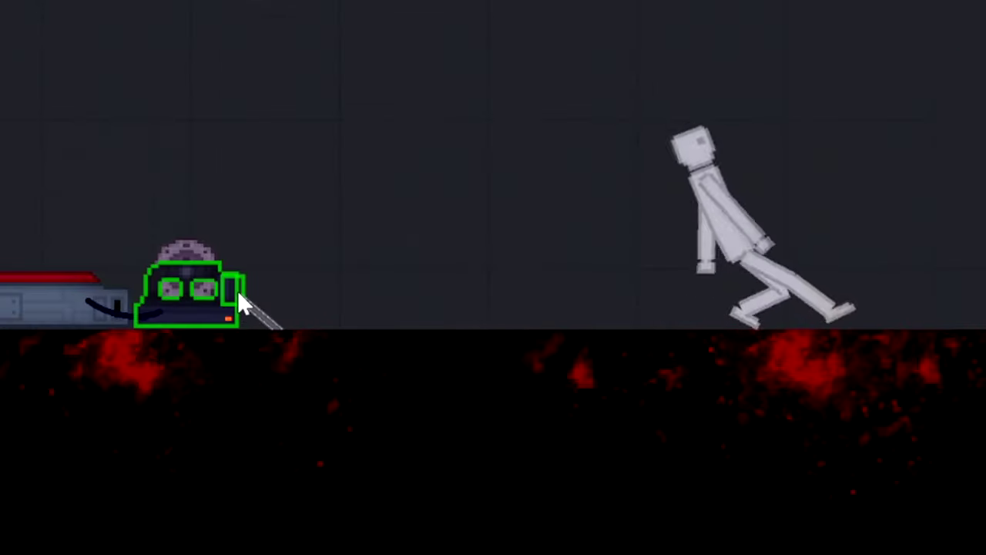
pyautogui.rightClick(237, 289)
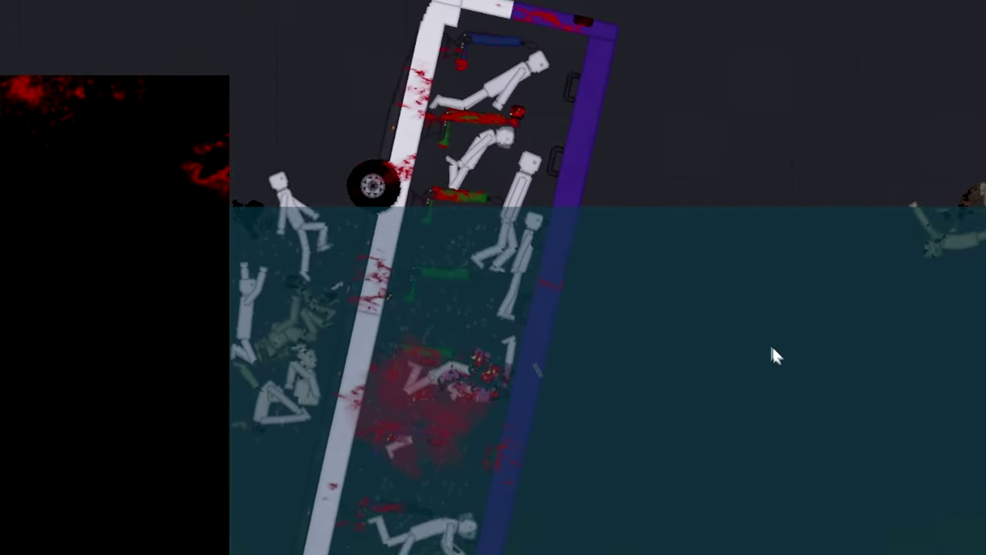
pyautogui.scroll(1, 771, 347)
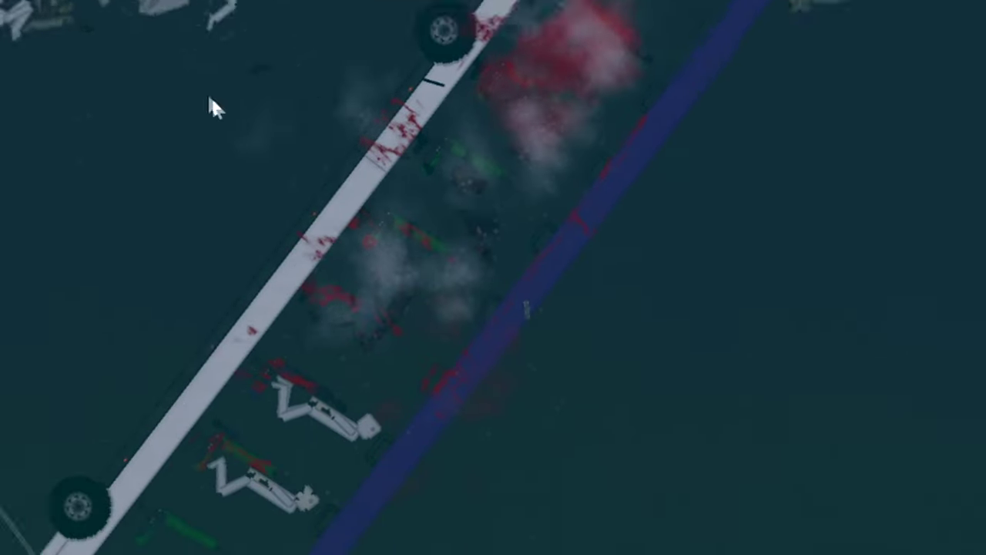
pyautogui.moveTo(211, 97)
pyautogui.mouseDown()
pyautogui.moveTo(742, 282)
pyautogui.moveTo(323, 196)
pyautogui.mouseUp()
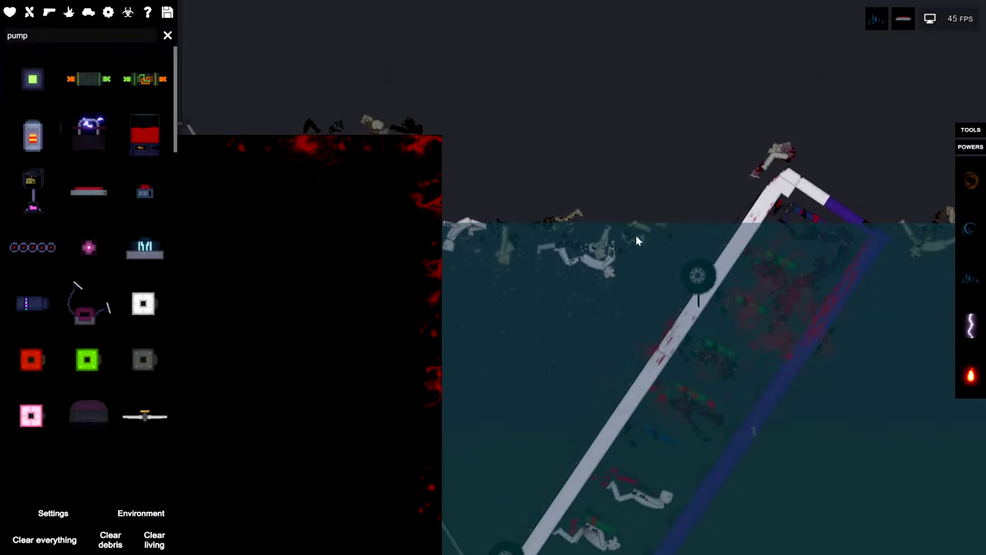
# Trigger the caged pumpkin trap with F and drag the remaining pumpkin right.
pyautogui.moveTo(401, 226)
pyautogui.mouseDown()
pyautogui.moveTo(309, 216)
pyautogui.moveTo(917, 285)
pyautogui.mouseUp()
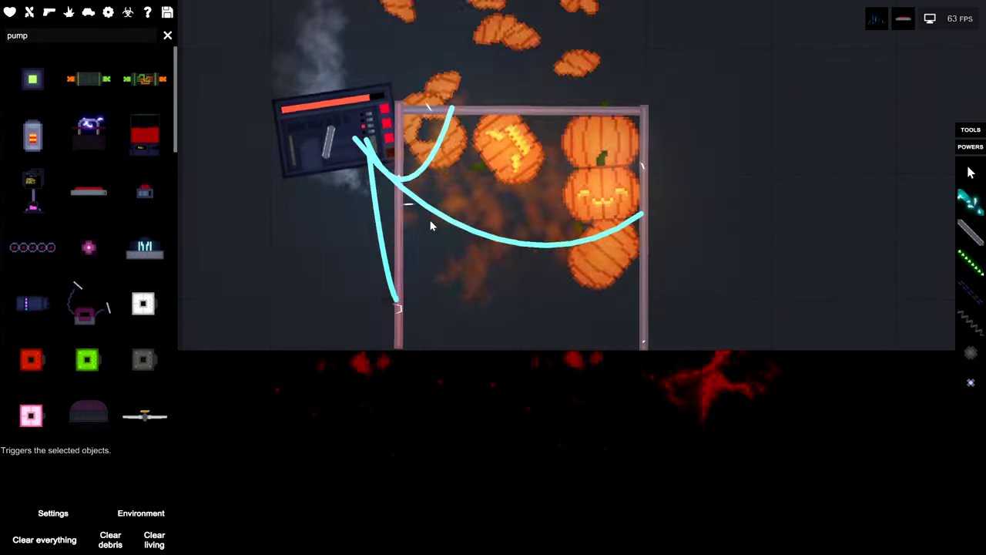
pyautogui.scroll(-5, 537, 221)
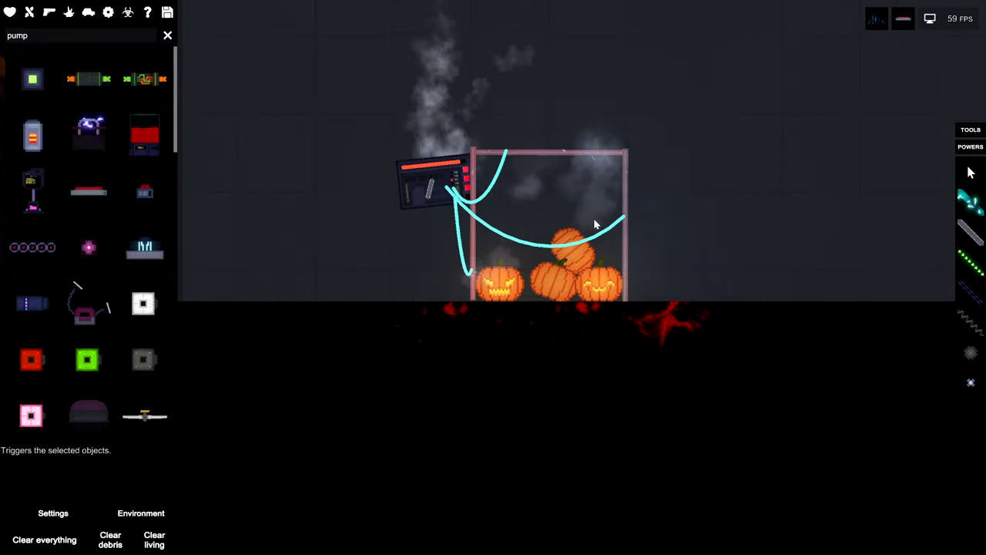
pyautogui.scroll(-3, 462, 231)
pyautogui.scroll(4, 572, 241)
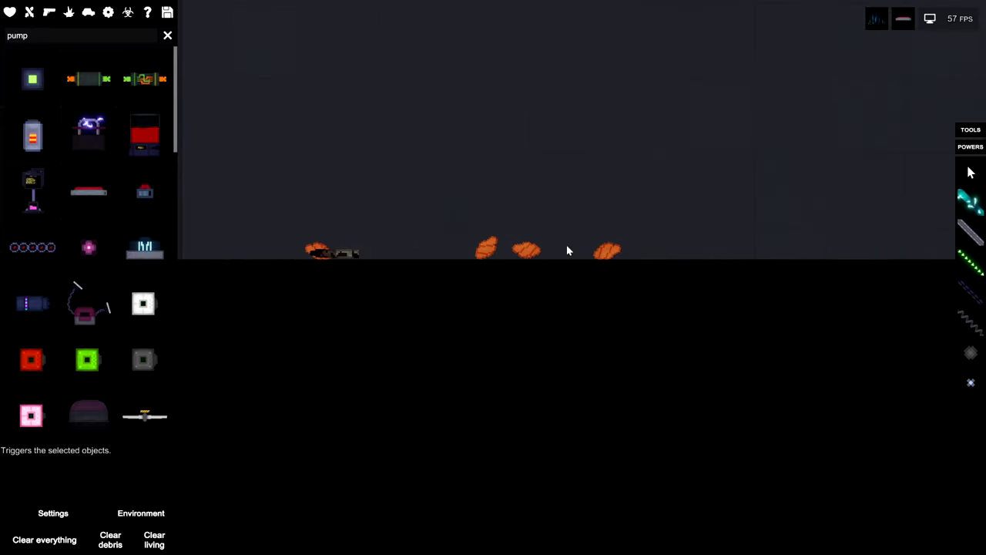
pyautogui.scroll(-2, 717, 243)
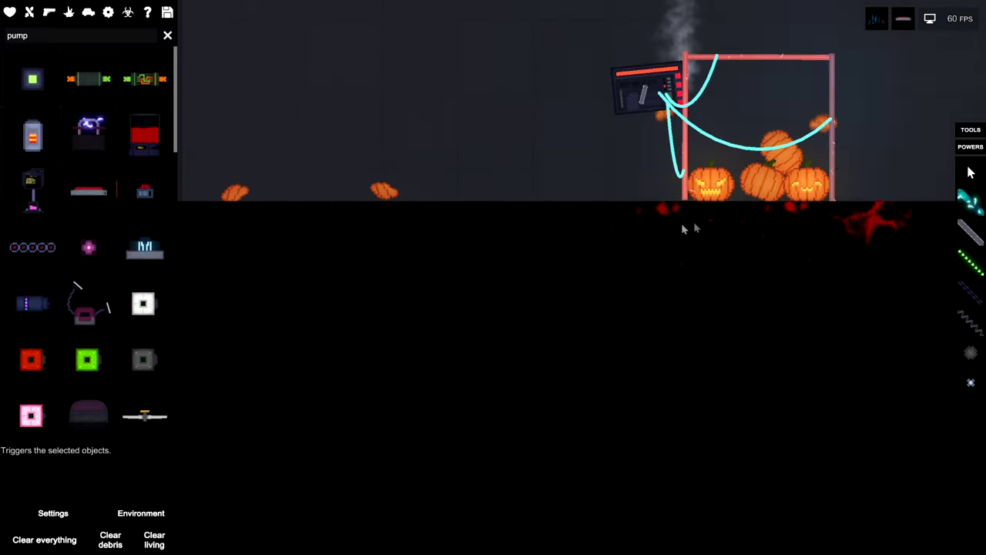
pyautogui.moveTo(683, 229); pyautogui.dragTo(539, 218)
pyautogui.scroll(3, 634, 234)
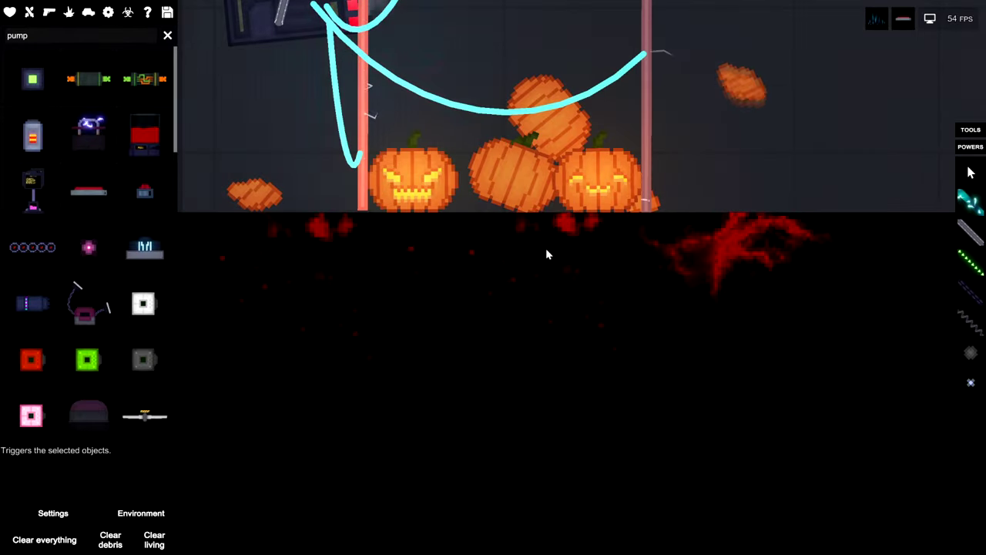
pyautogui.scroll(3, 540, 254)
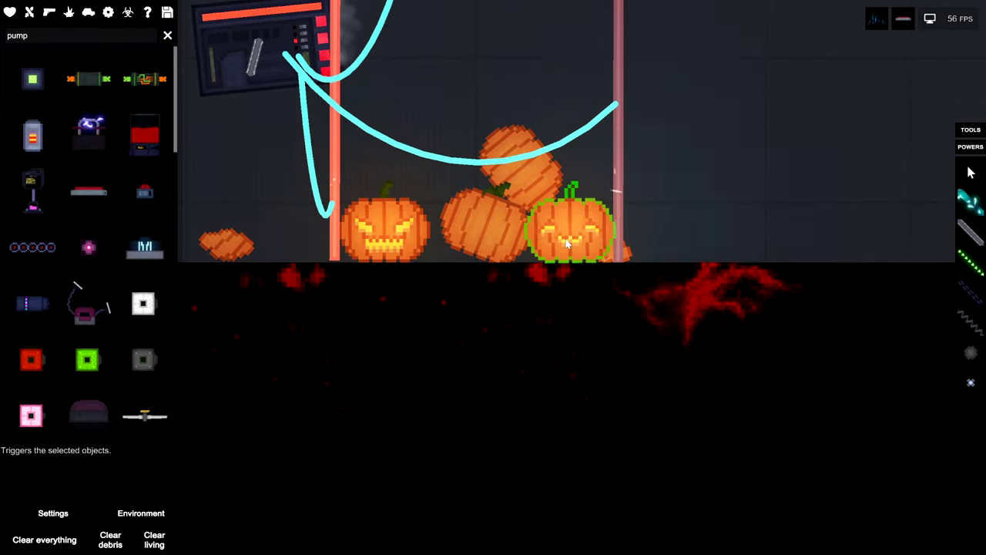
pyautogui.press('f')
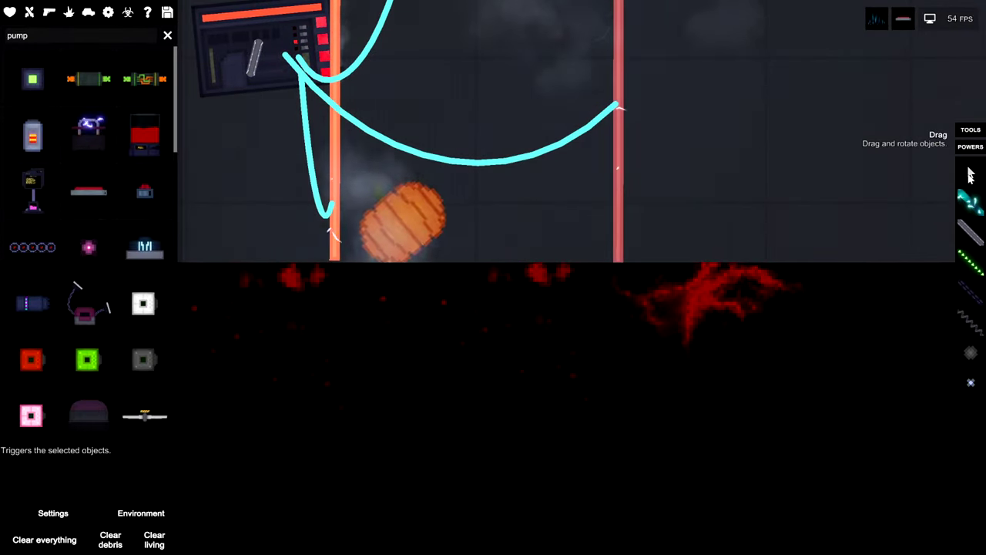
pyautogui.moveTo(385, 216); pyautogui.dragTo(442, 236)
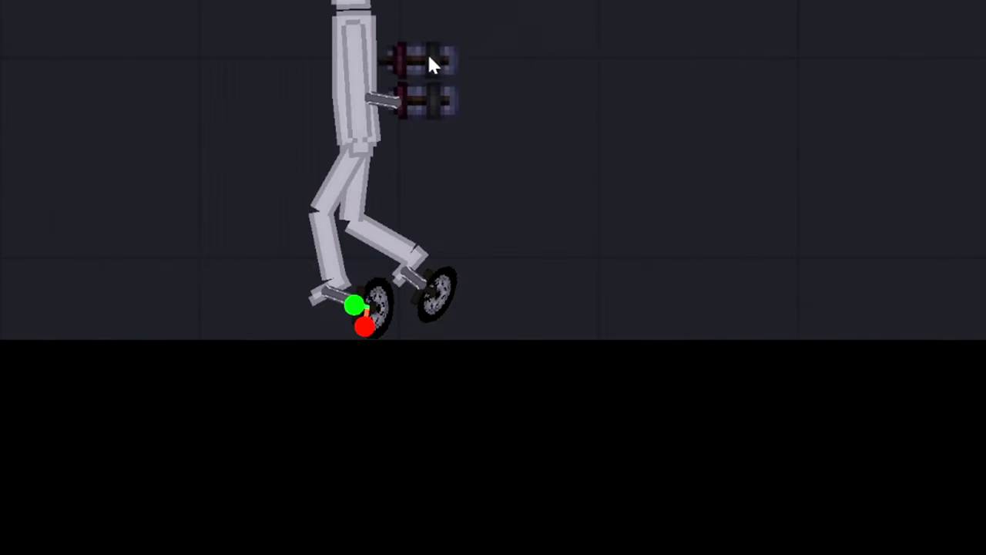
# Activate the upper and lower thrusters on the rollerblading ragdoll.
pyautogui.click(430, 51)
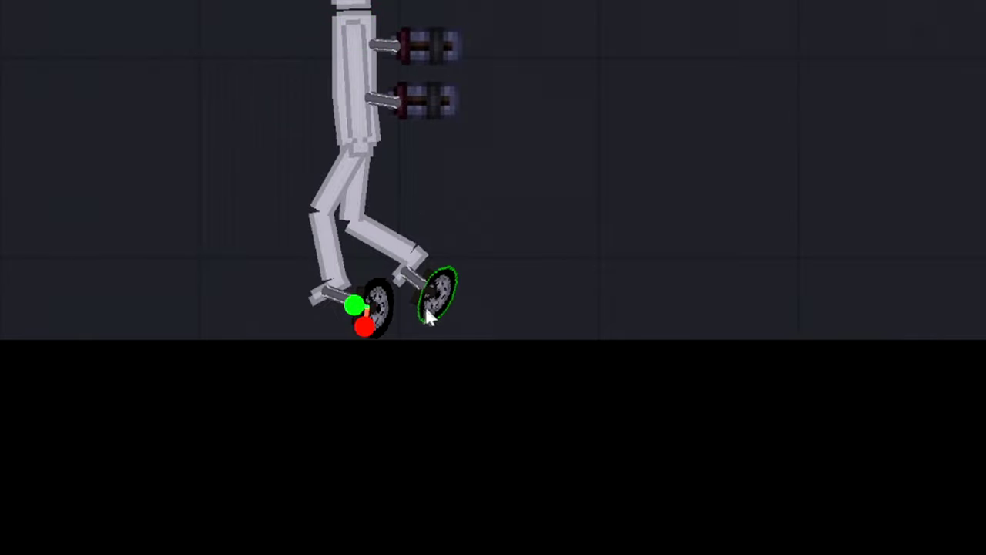
pyautogui.rightClick(432, 48)
pyautogui.click(483, 240)
pyautogui.rightClick(439, 104)
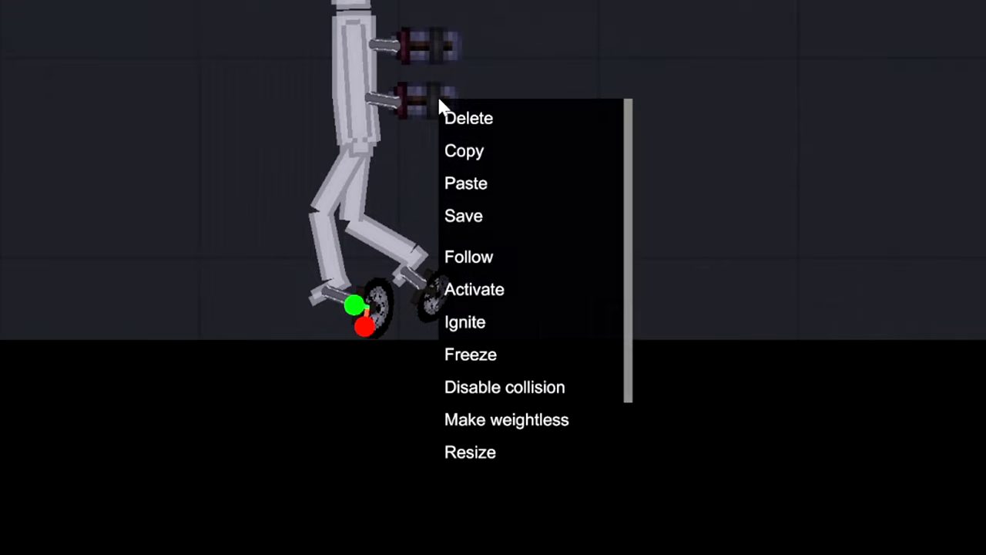
pyautogui.click(487, 293)
# Follow the ragdoll's torso as it sinks, then shift the sunken skate frame.
pyautogui.rightClick(351, 116)
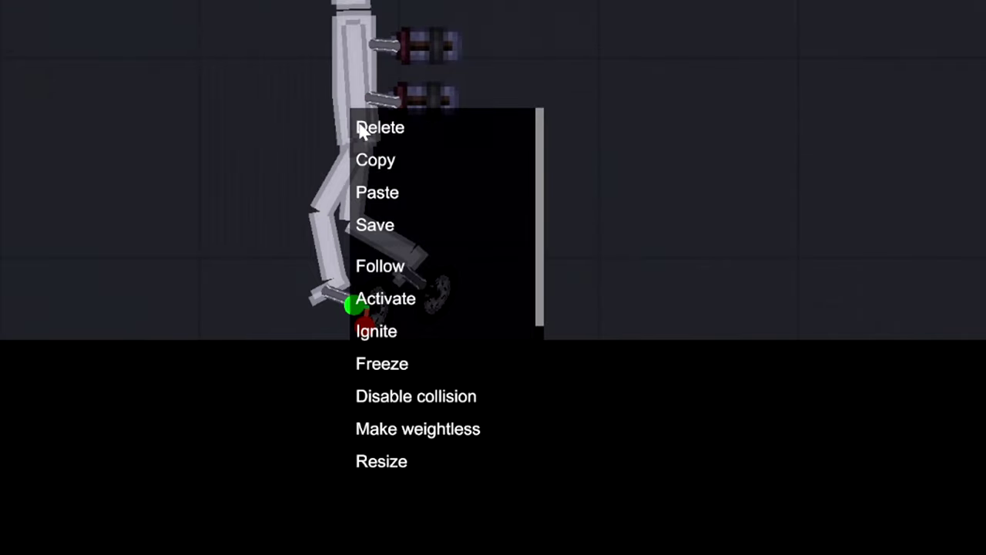
pyautogui.click(389, 271)
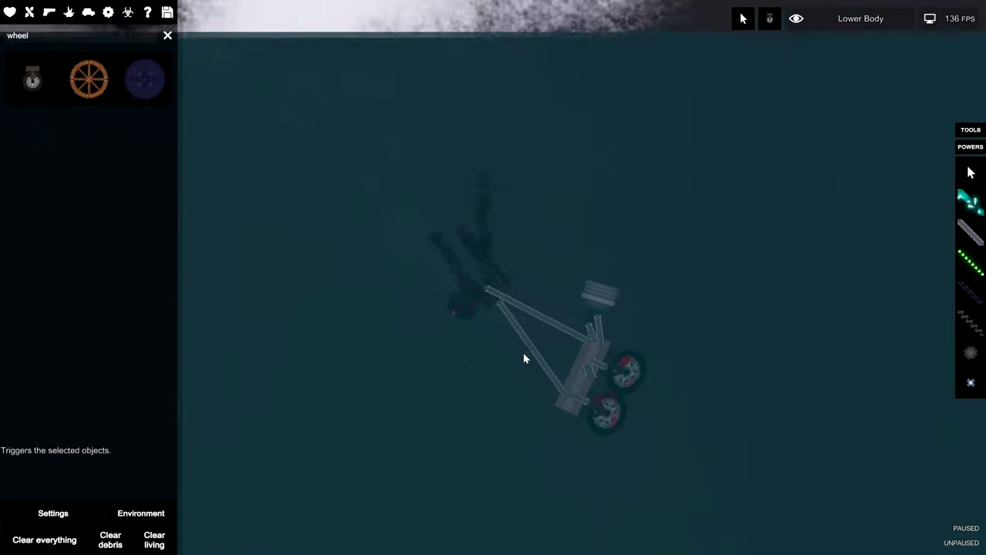
pyautogui.moveTo(523, 353); pyautogui.dragTo(483, 293)
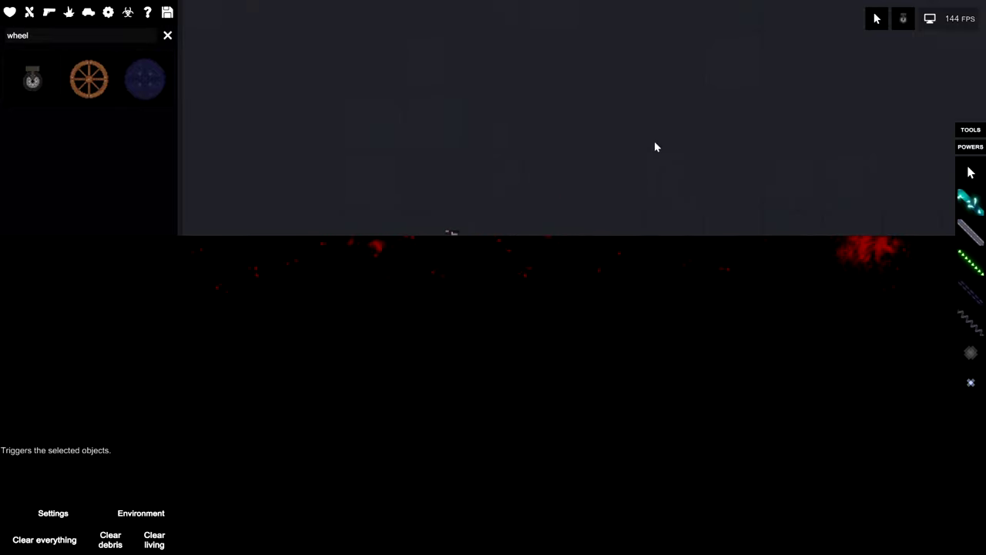
pyautogui.scroll(-3, 632, 177)
pyautogui.scroll(-3, 501, 239)
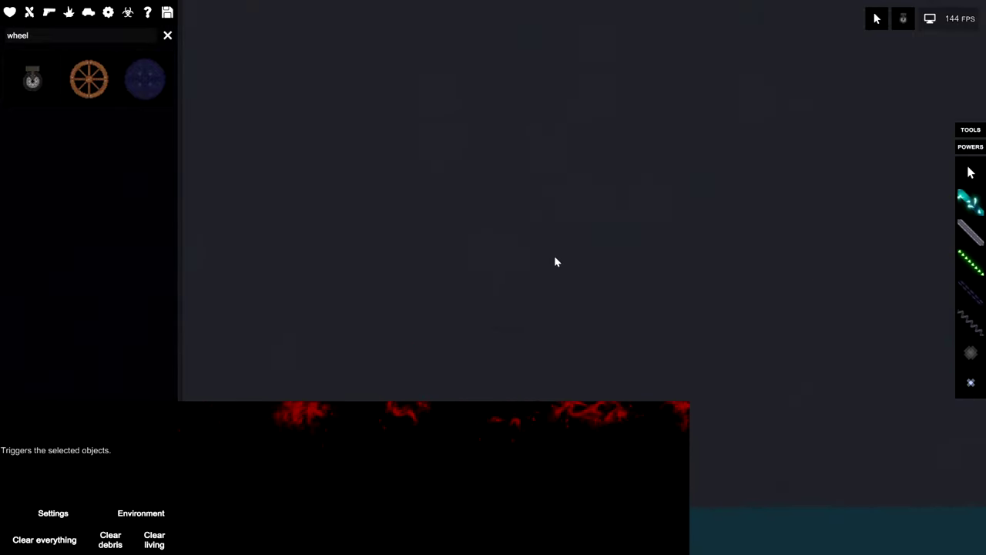
pyautogui.scroll(-2, 554, 256)
pyautogui.scroll(2, 545, 241)
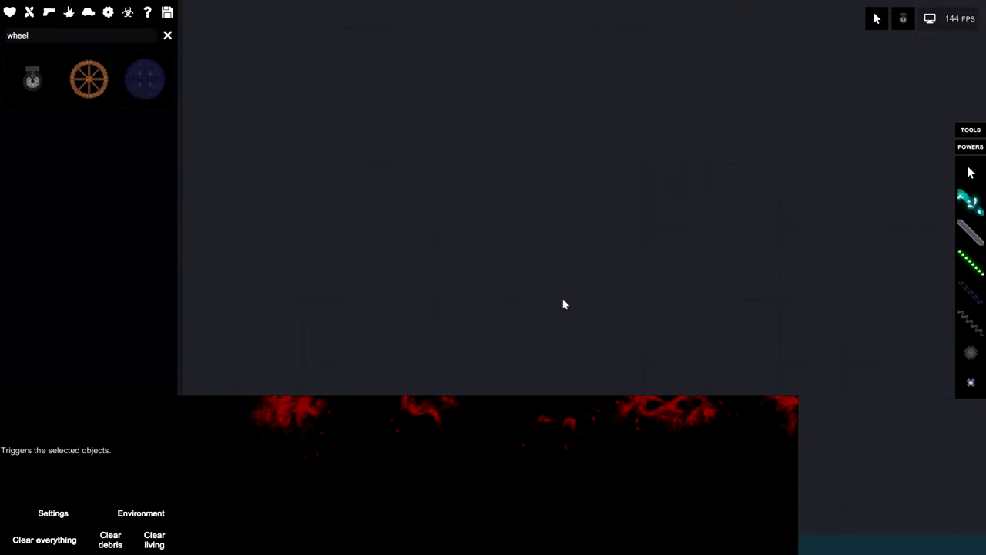
pyautogui.scroll(2, 563, 304)
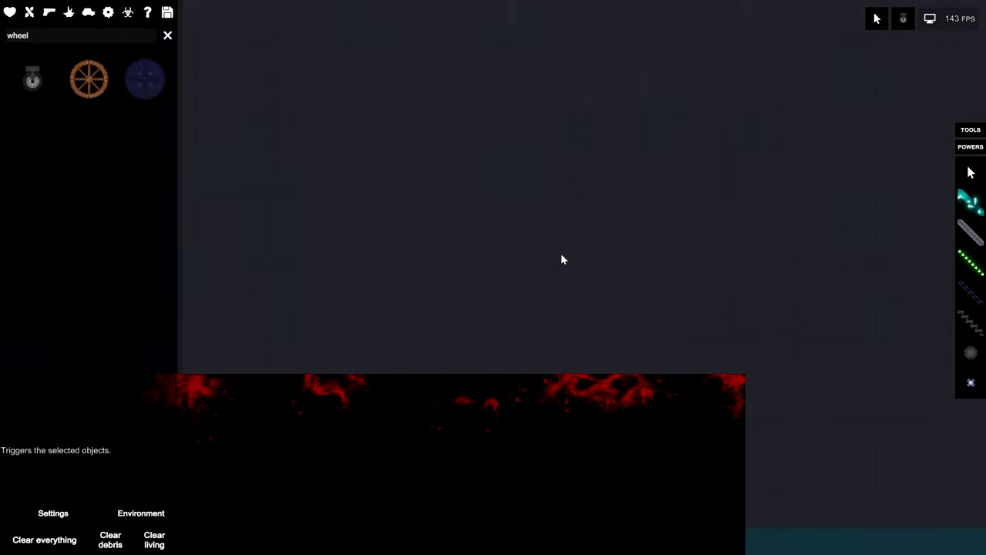
pyautogui.scroll(1, 562, 260)
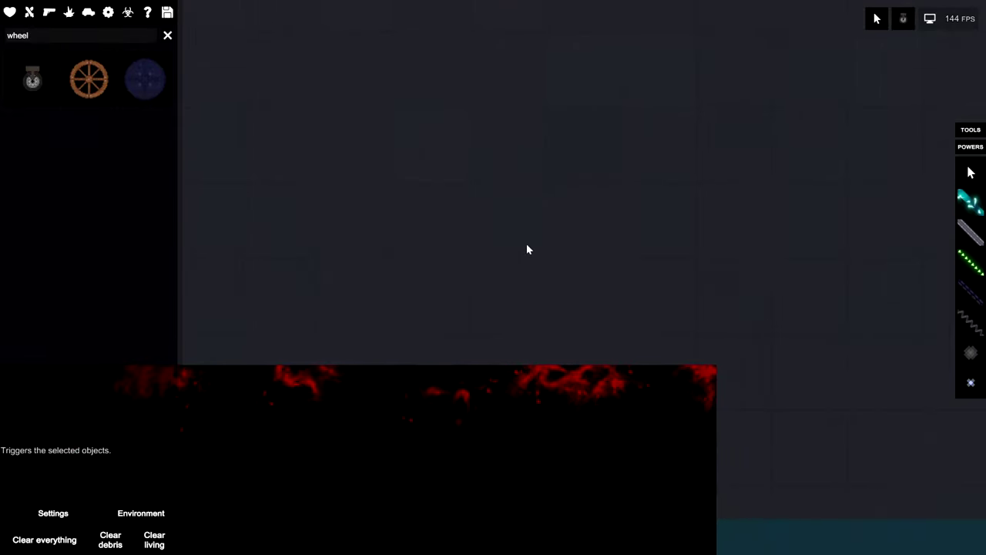